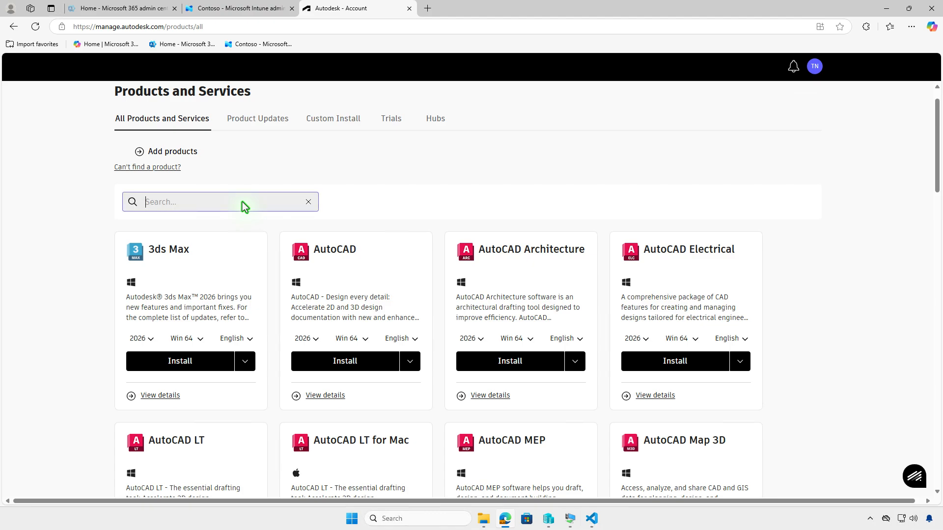
# Step: Search the Autodesk products list for "maya" and dismiss the search suggestions
pyautogui.write('ma')
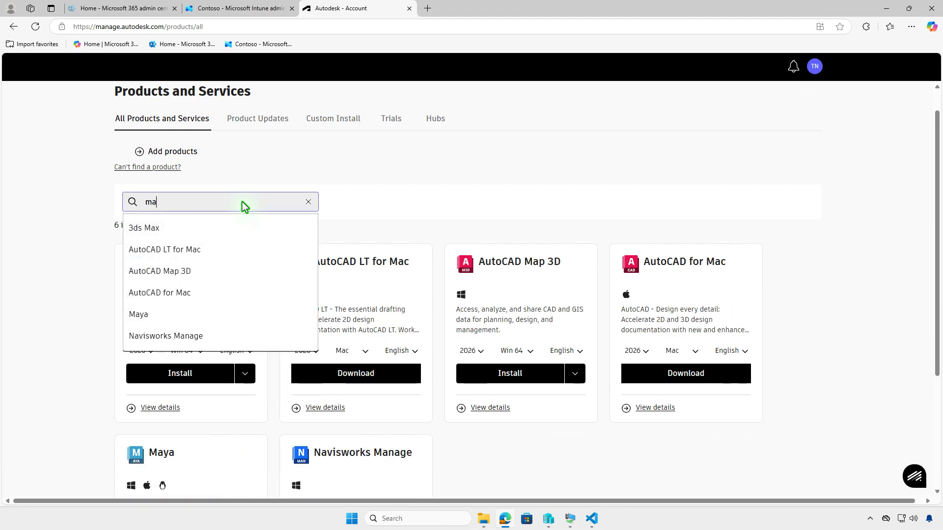
pyautogui.write('ya')
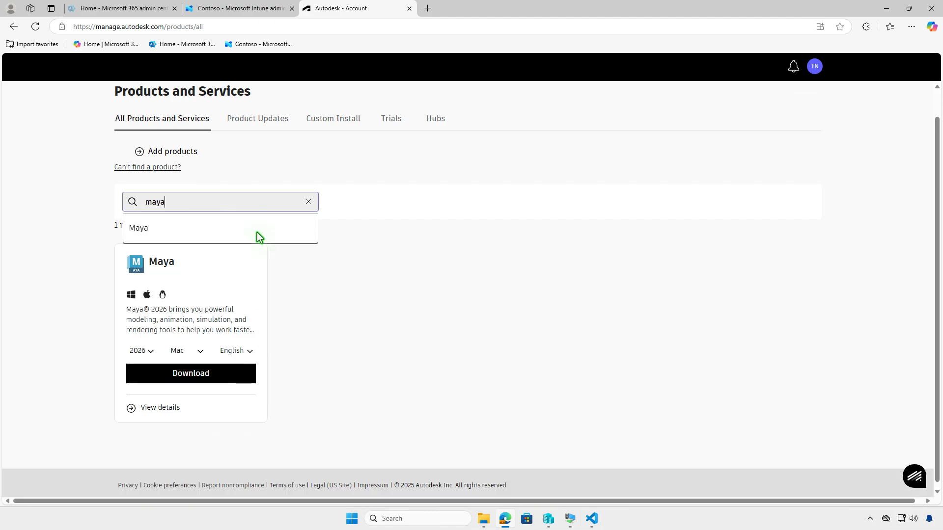
pyautogui.click(356, 320)
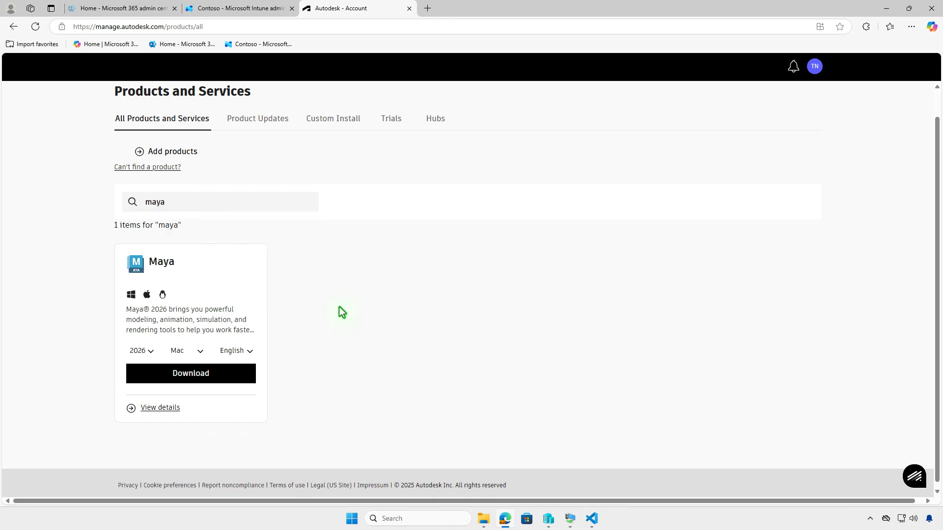
# Step: Choose version 2026 and the Win 64 platform for Maya, and download its installer creation file
pyautogui.click(150, 357)
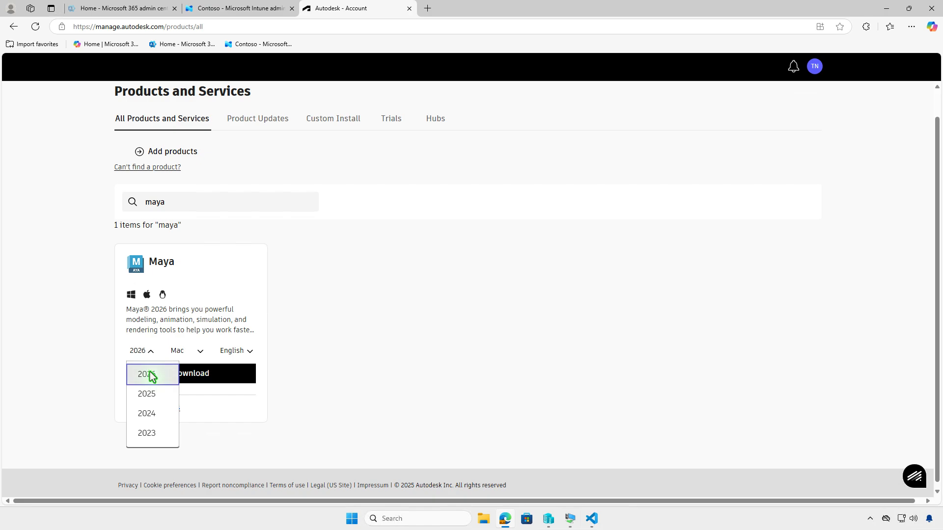
pyautogui.click(150, 373)
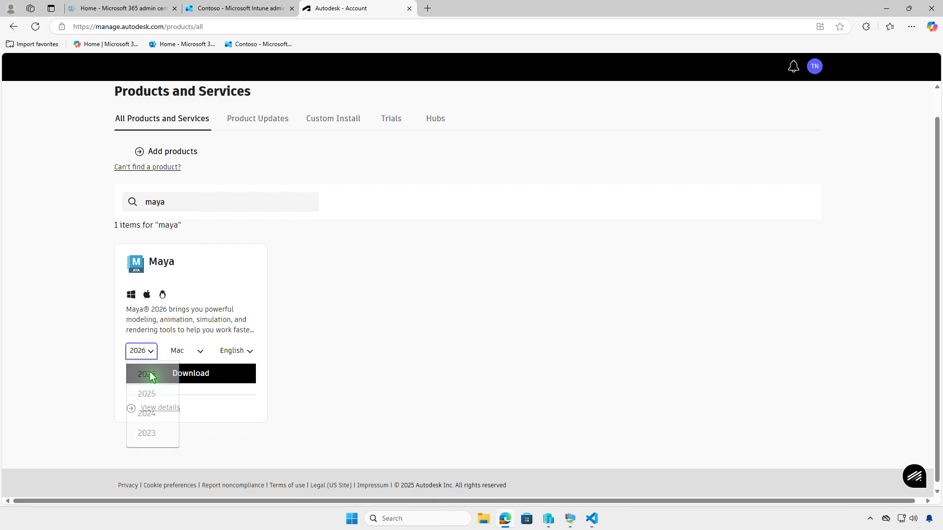
pyautogui.click(198, 353)
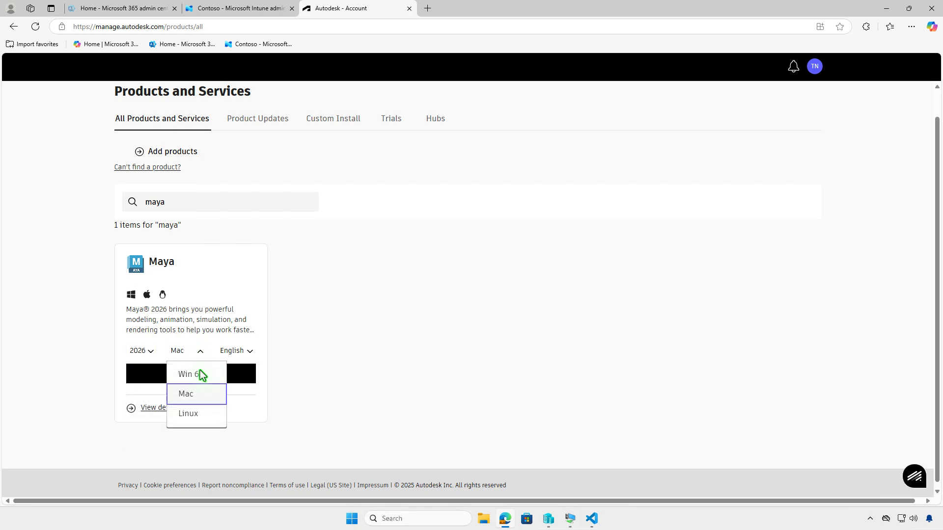
pyautogui.click(200, 374)
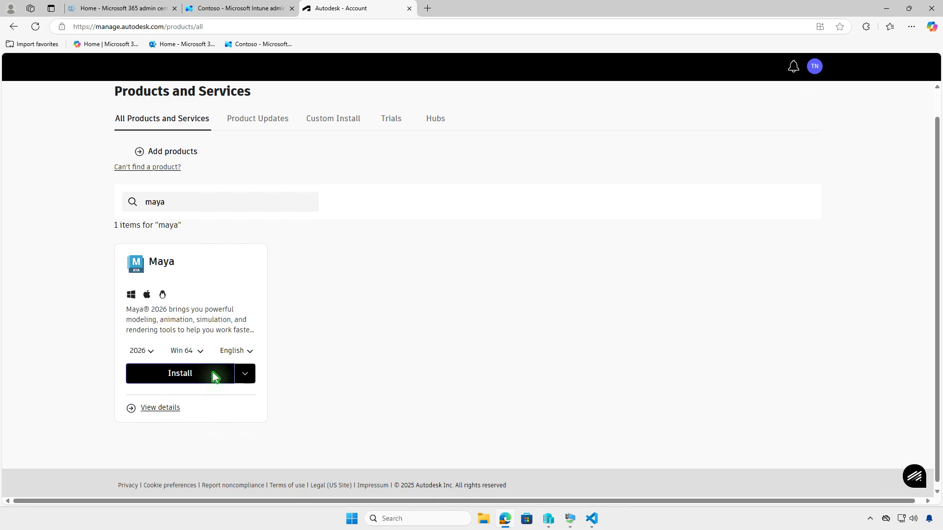
pyautogui.click(246, 376)
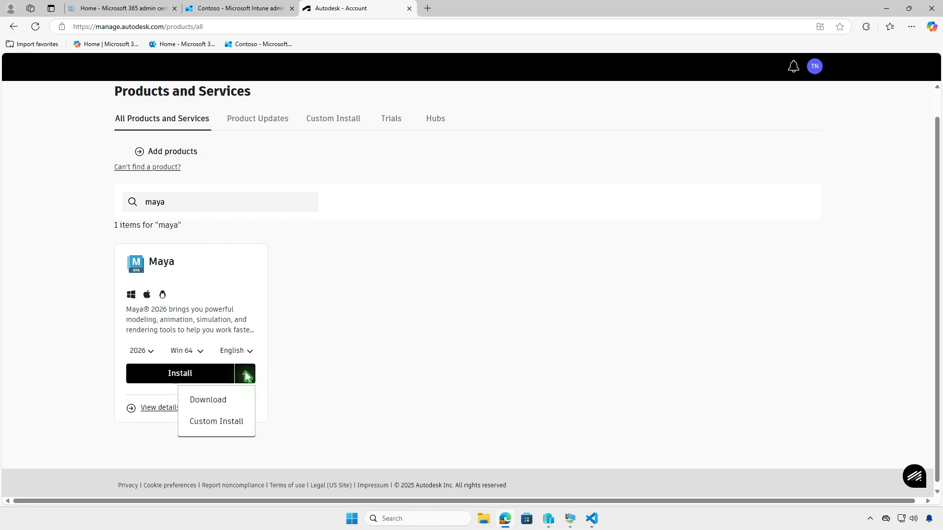
pyautogui.click(240, 400)
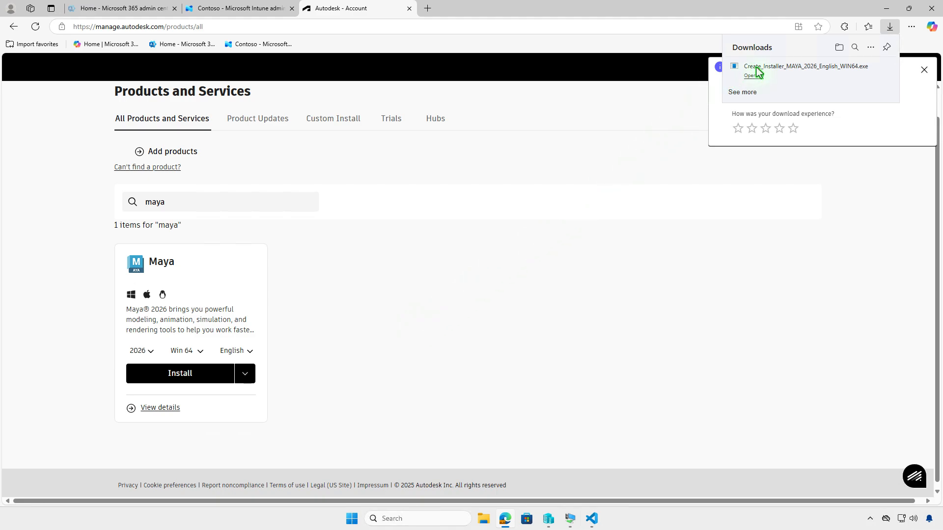
# Step: Run the Create_Installer_MAYA_2026_English_WIN64 application from the Downloads folder and open the folder containing the created installer
pyautogui.click(839, 48)
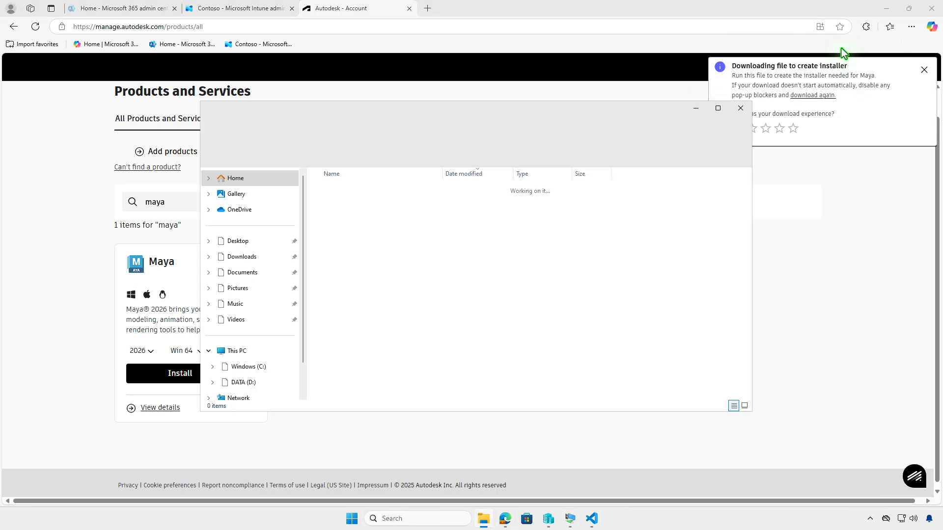
pyautogui.click(884, 11)
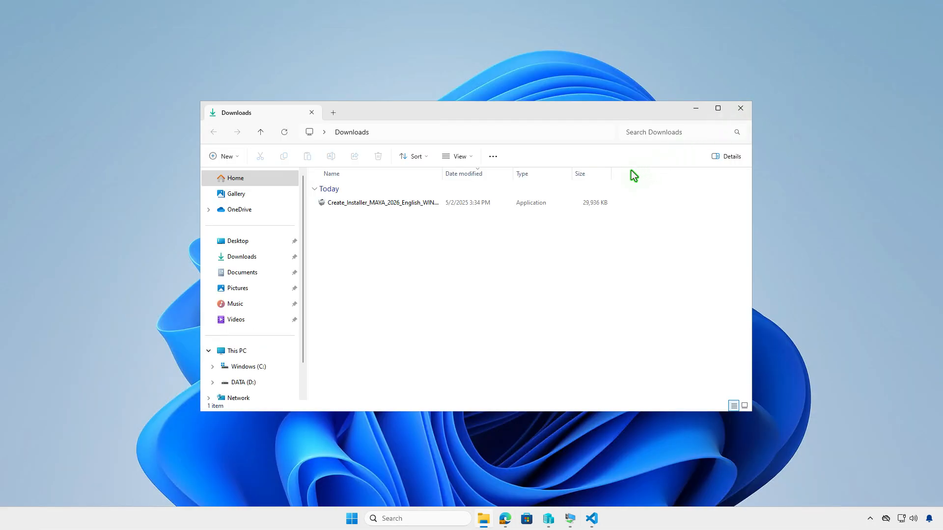
pyautogui.doubleClick(472, 207)
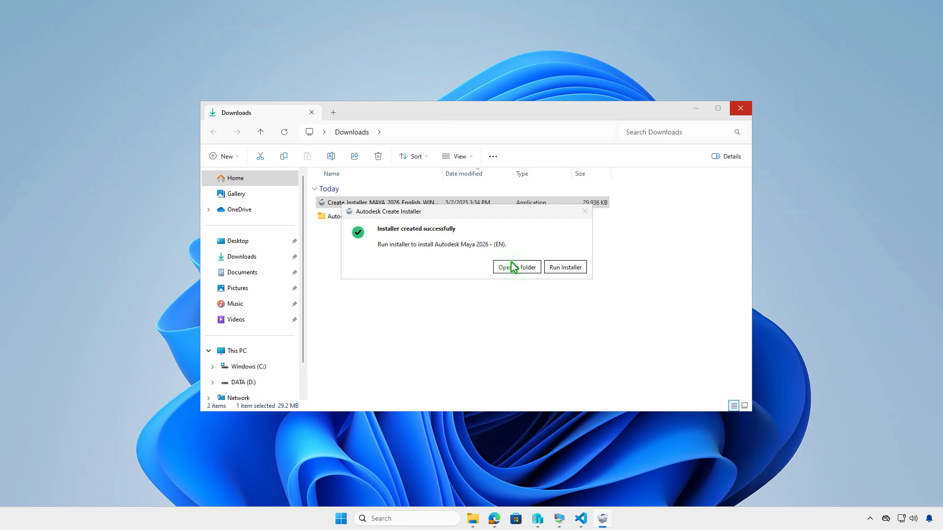
pyautogui.click(518, 266)
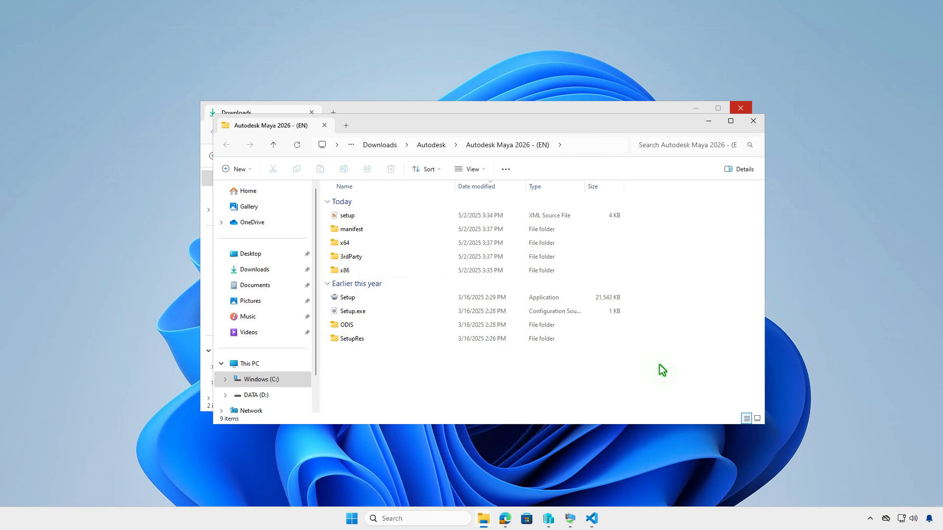
# Step: Close the installer folder window and browse from Downloads through Autodesk into the Autodesk Maya 2026 - (EN) folder
pyautogui.click(752, 123)
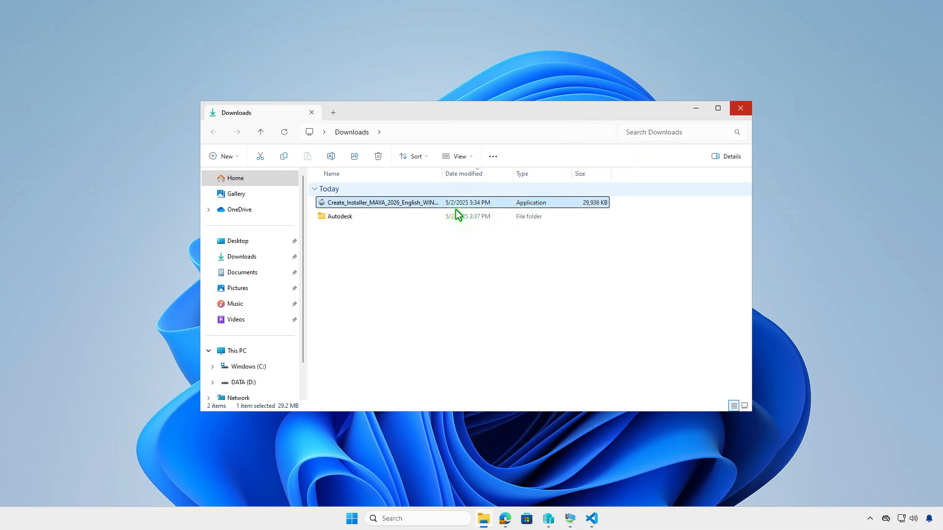
pyautogui.doubleClick(405, 218)
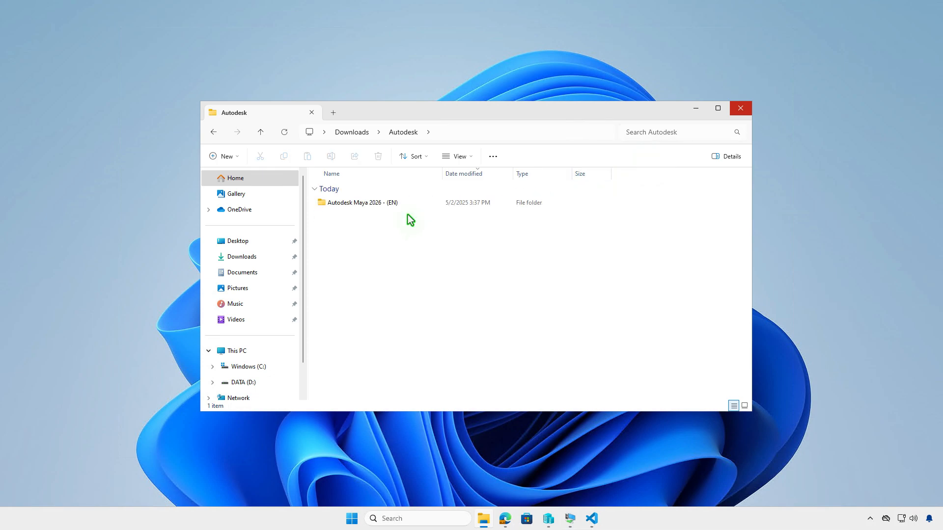
pyautogui.doubleClick(417, 203)
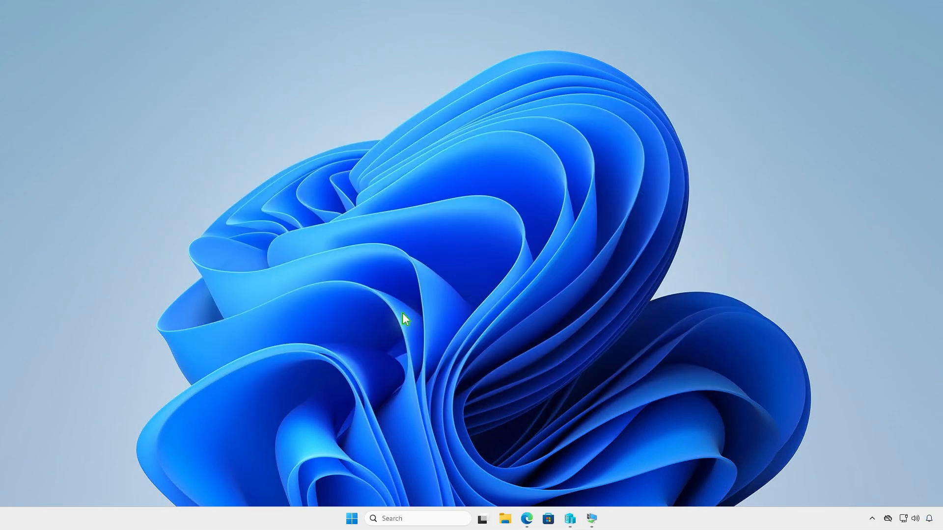
# Step: Open File Explorer and create a folder named Intune on the DATA (D:) drive
pyautogui.click(505, 518)
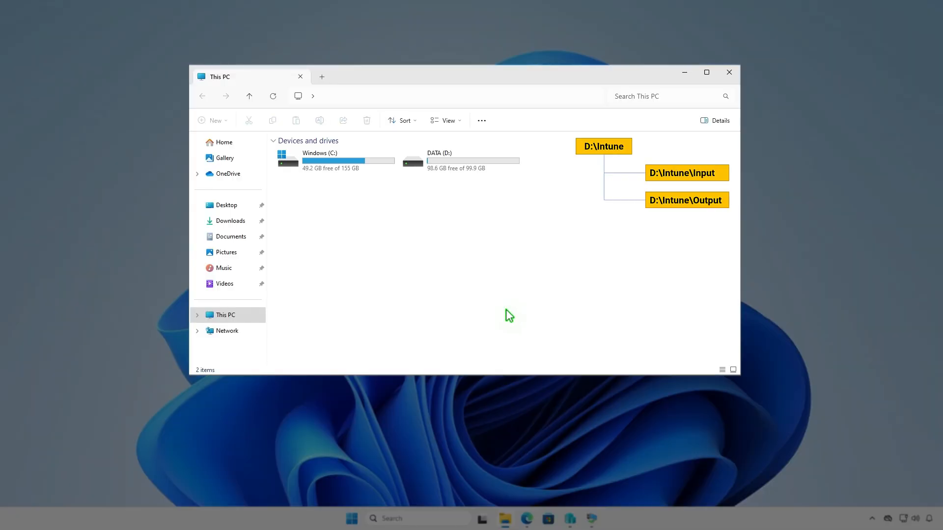
pyautogui.doubleClick(489, 168)
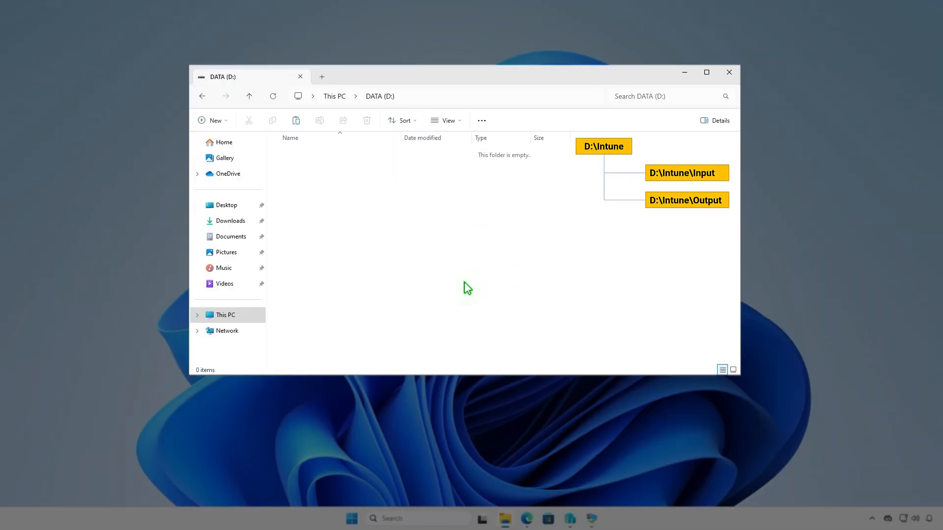
pyautogui.click(223, 120)
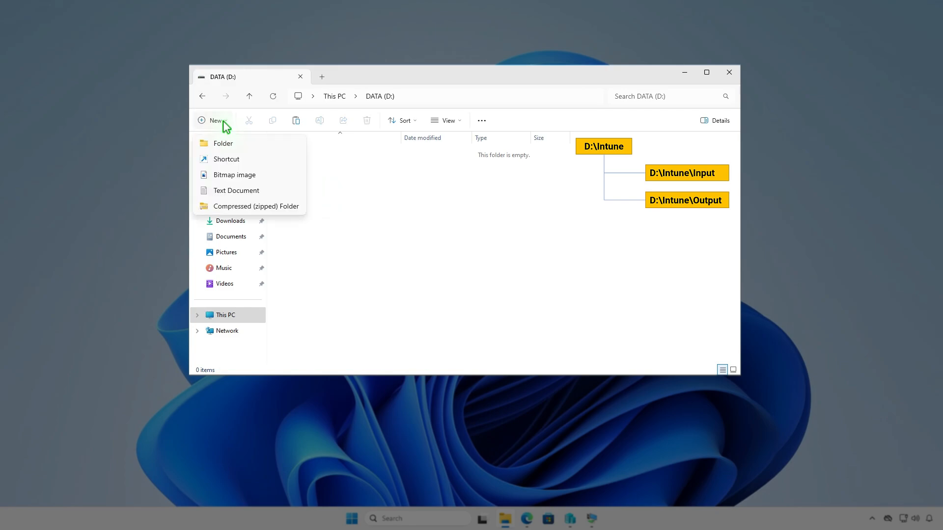
pyautogui.click(240, 143)
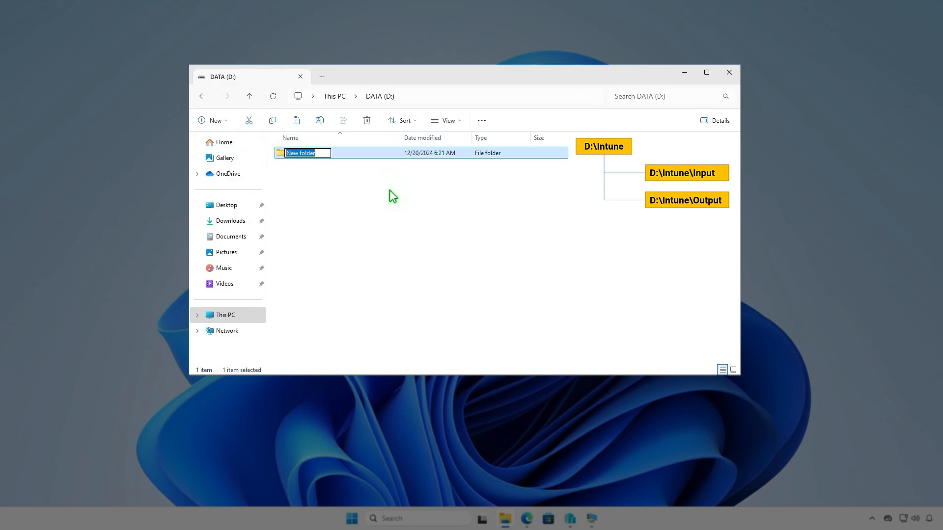
pyautogui.write('Intune')
pyautogui.press('Return')
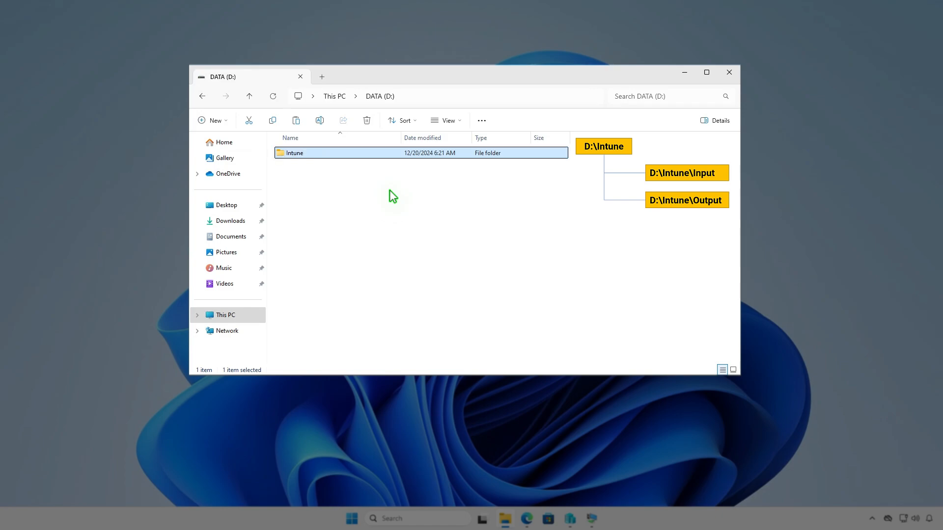
# Step: Create two subfolders named Input and Output inside the Intune folder
pyautogui.press('Return')
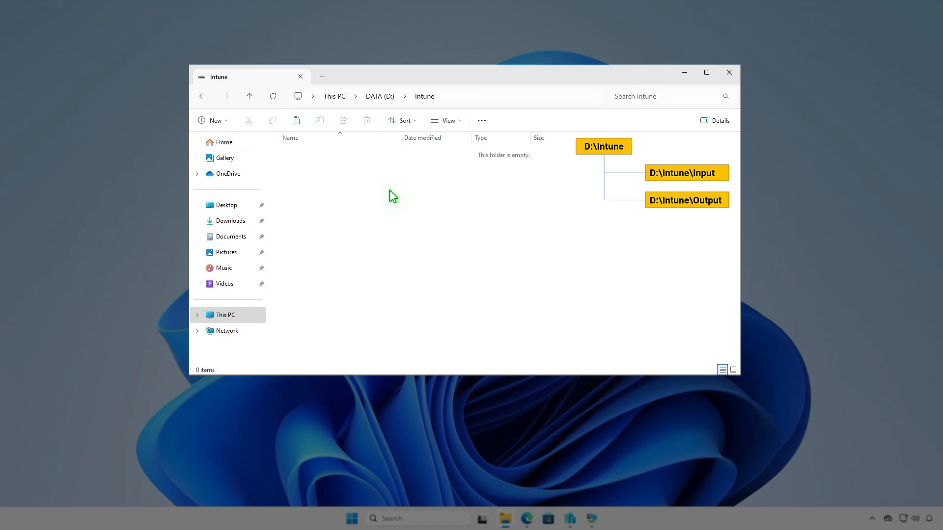
pyautogui.rightClick(390, 191)
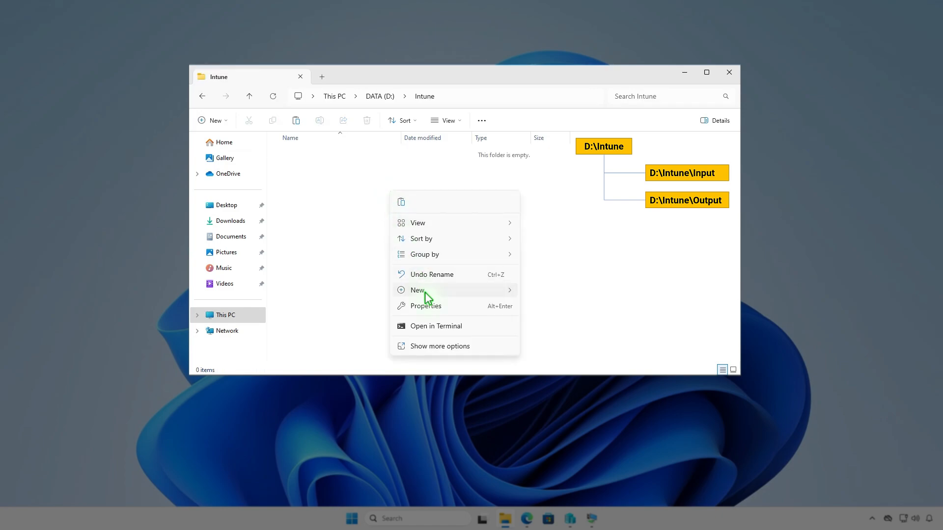
pyautogui.moveTo(427, 291)
pyautogui.click(548, 292)
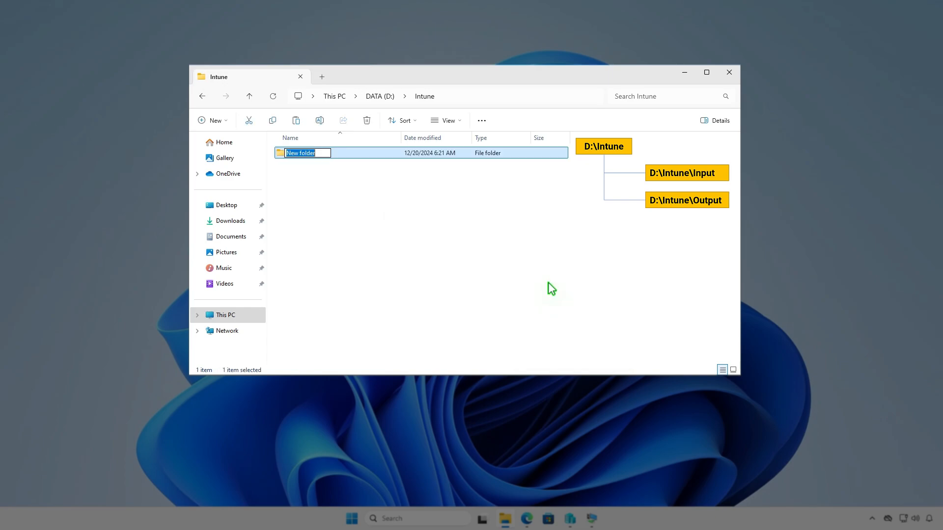
pyautogui.write('Input')
pyautogui.press('Return')
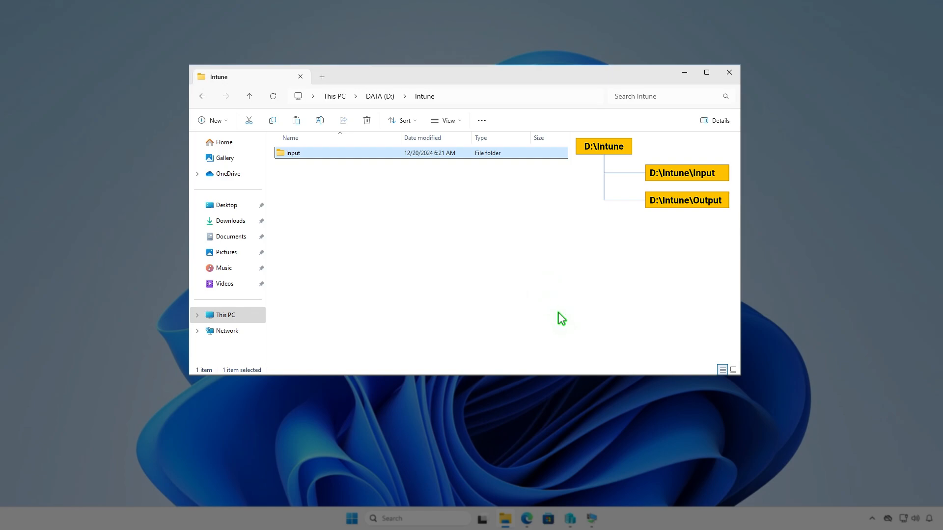
pyautogui.hotkey('ctrl', 'shift', 'n')
pyautogui.write('Output')
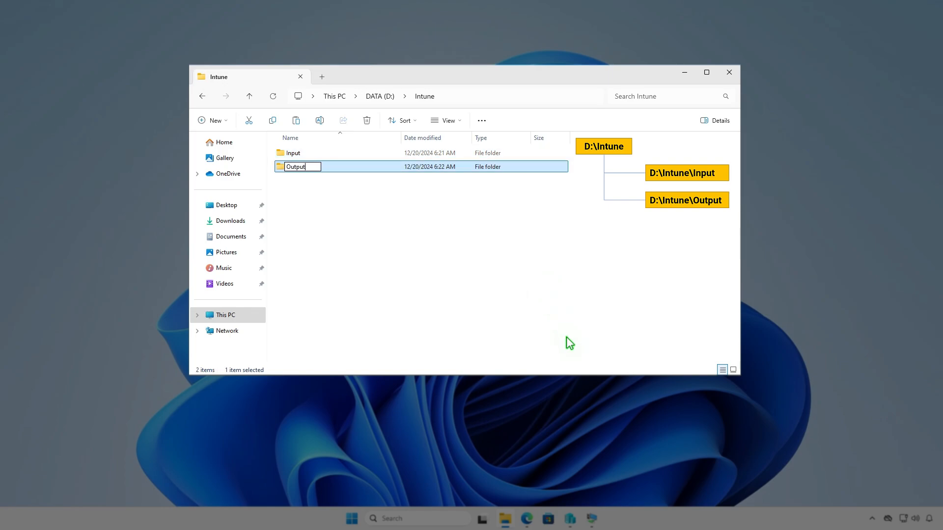
pyautogui.click(505, 264)
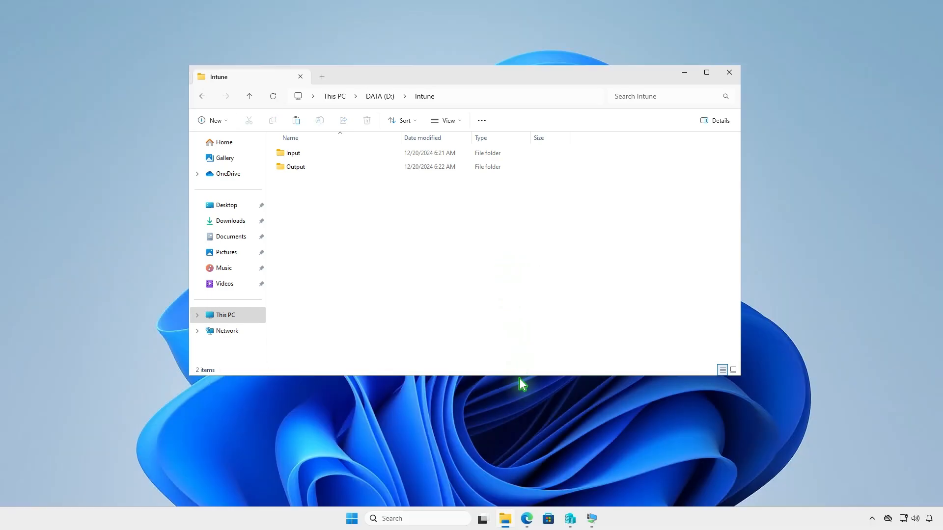
# Step: Switch to Edge and download the source code zip of the Microsoft Win32 Content Prep Tool v1.8.6 release from GitHub
pyautogui.click(527, 518)
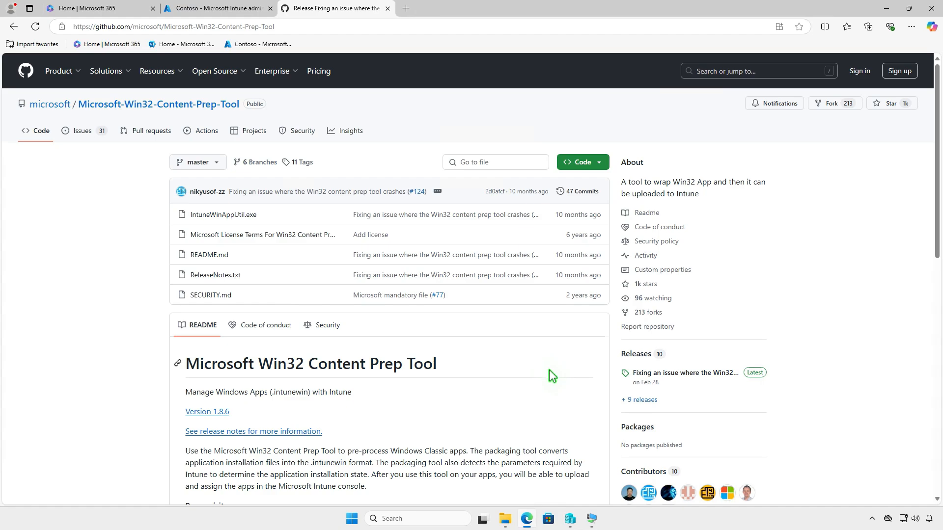
pyautogui.click(709, 373)
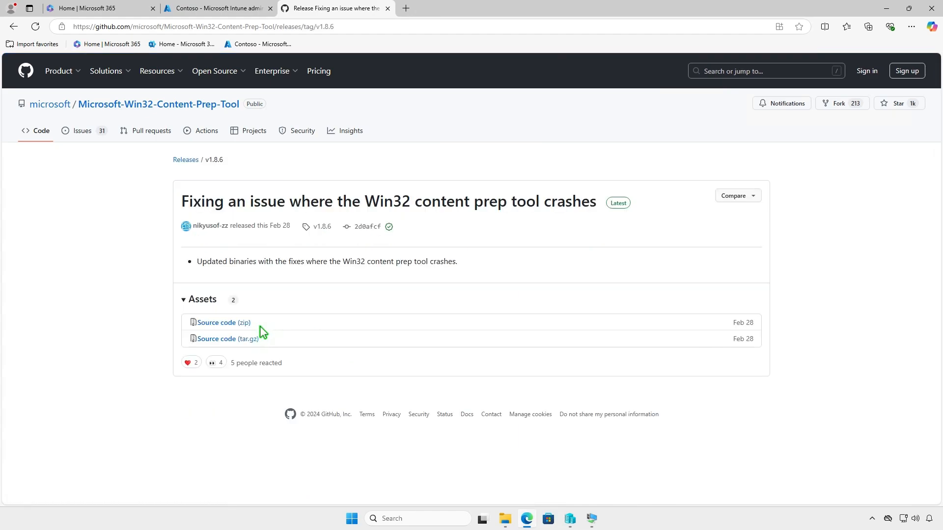
pyautogui.click(246, 322)
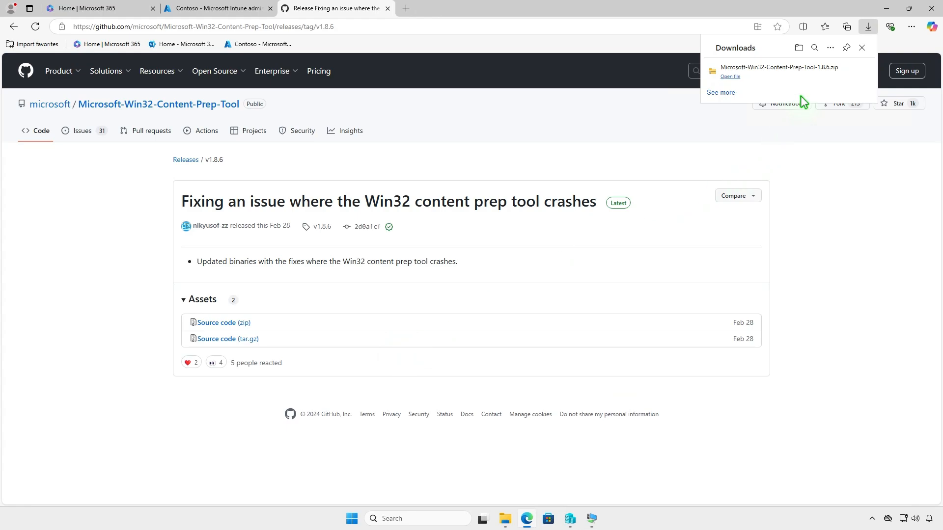
# Step: Extract the Microsoft-Win32-Content-Prep-Tool-1.8.6 archive to its default Downloads location and open the extracted tool folder
pyautogui.click(831, 72)
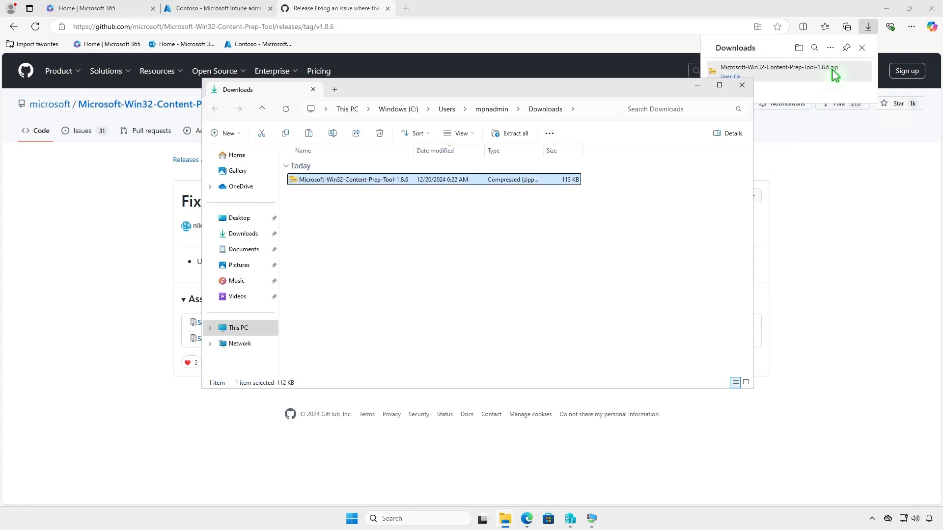
pyautogui.click(887, 9)
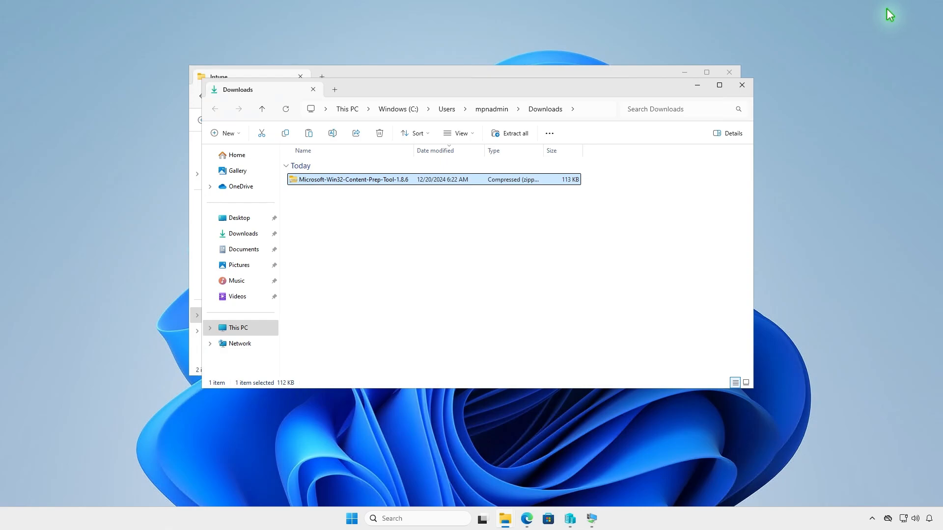
pyautogui.click(516, 137)
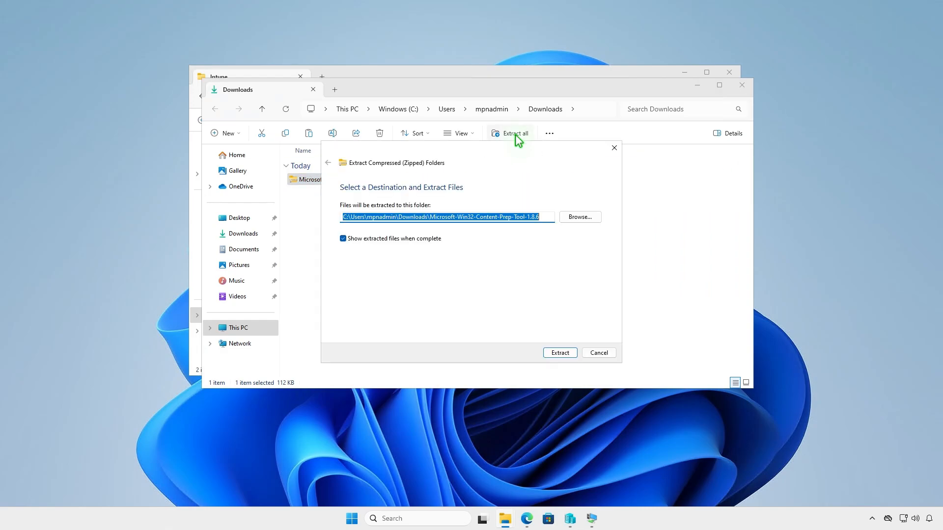
pyautogui.click(554, 353)
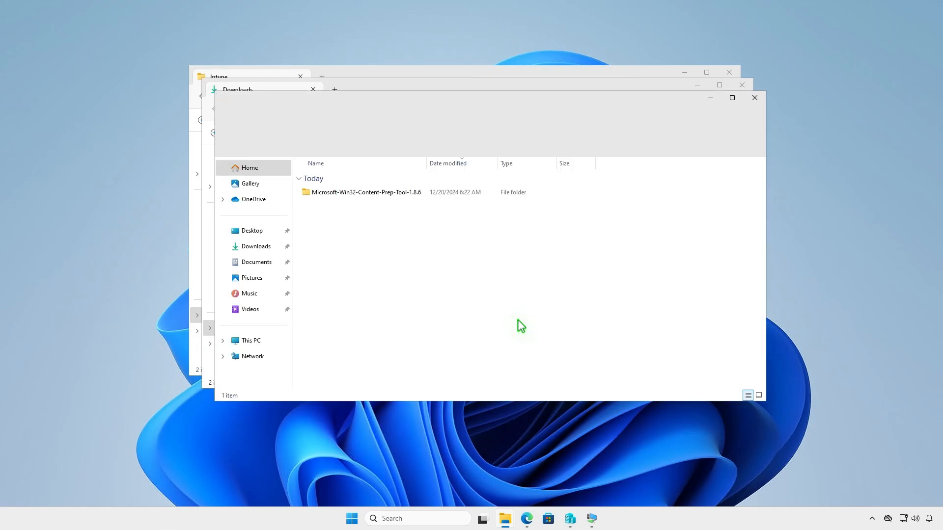
pyautogui.doubleClick(421, 193)
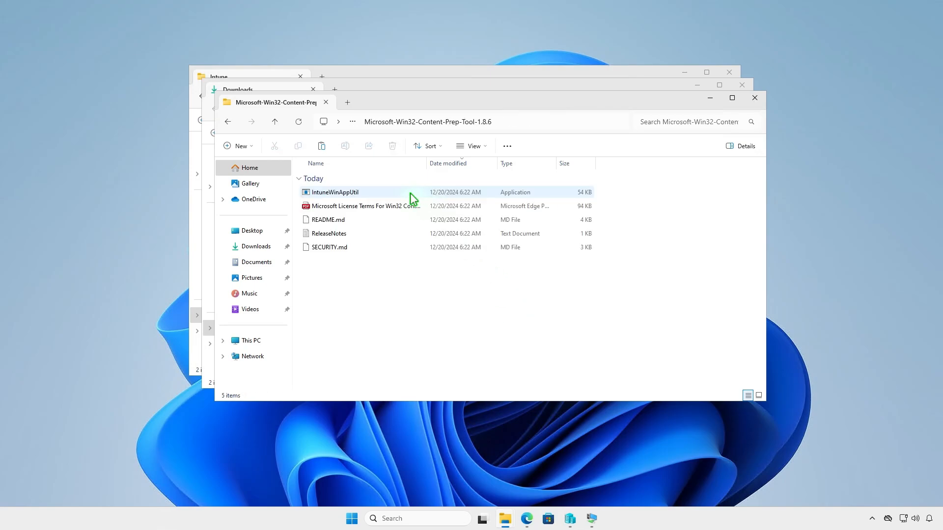
# Step: Copy the IntuneWinAppUtil application from the extracted tool folder into D:\Intune, closing the tool and Downloads folder windows
pyautogui.click(376, 191)
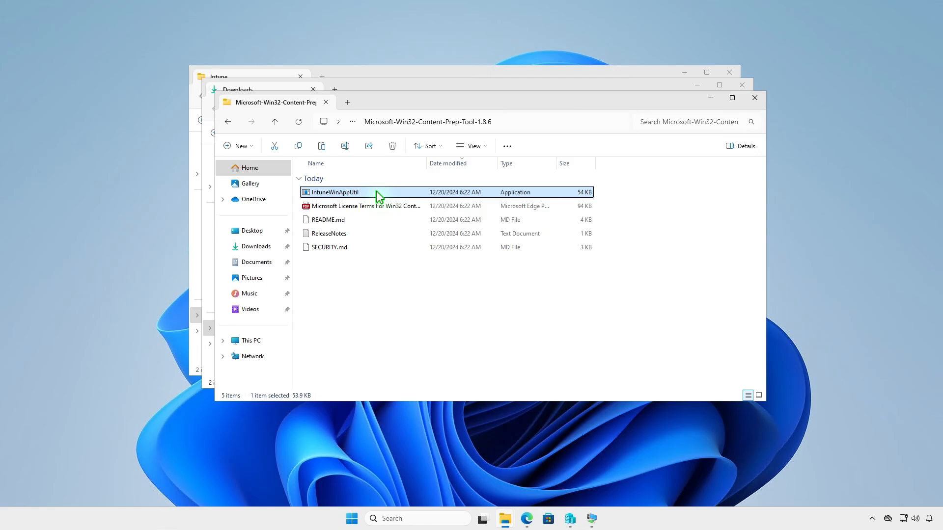
pyautogui.rightClick(376, 195)
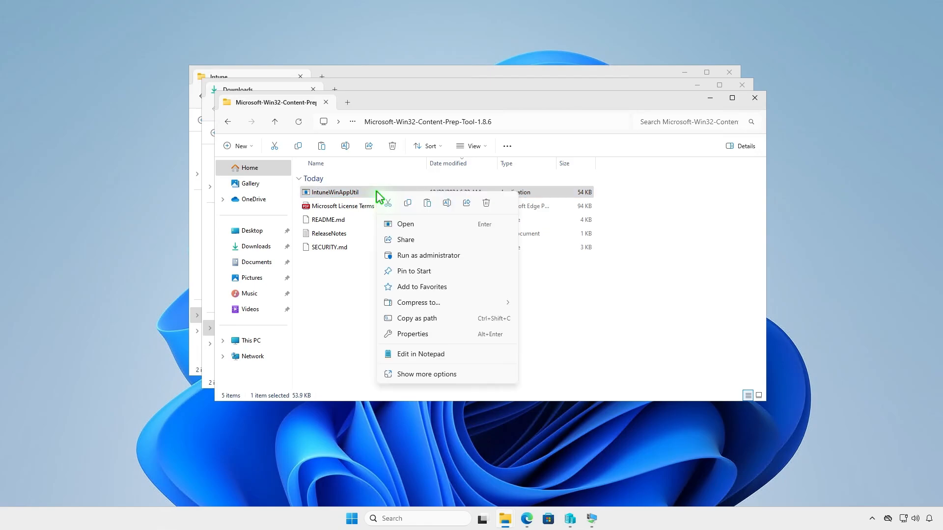
pyautogui.click(407, 203)
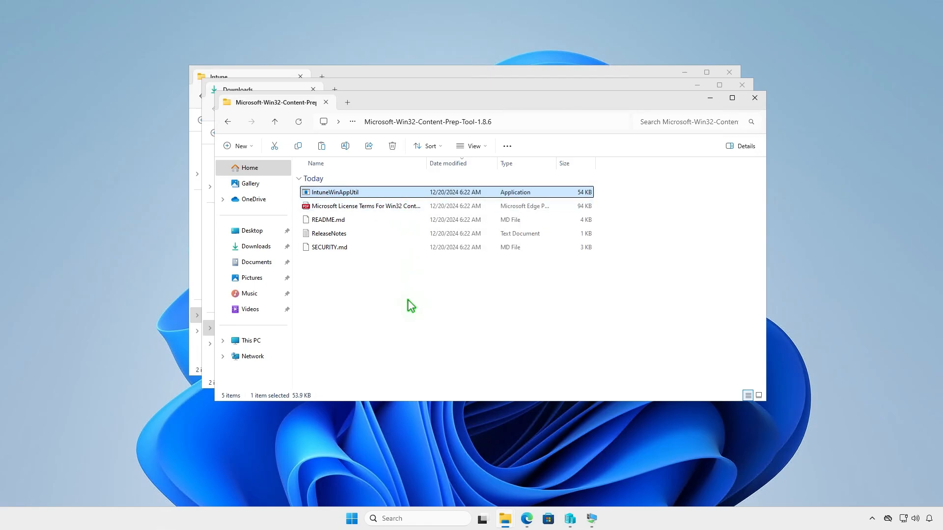
pyautogui.click(754, 98)
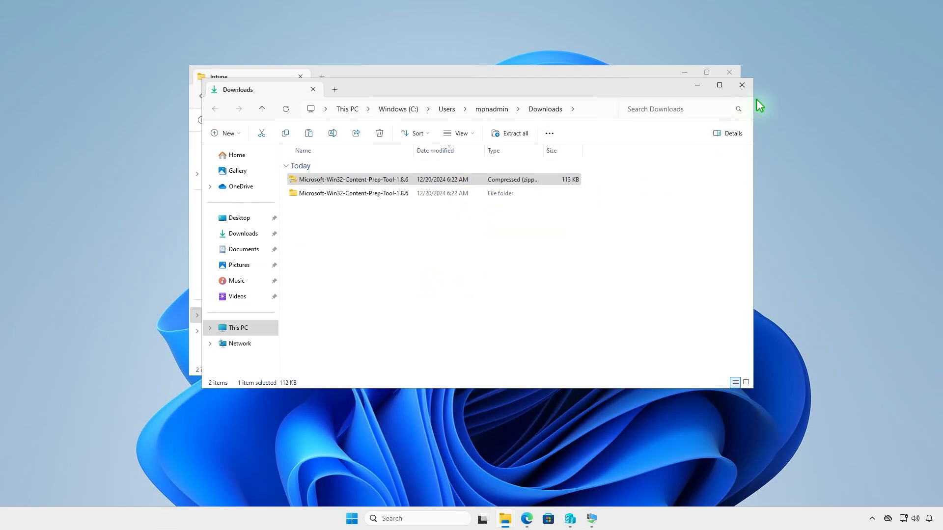
pyautogui.click(741, 86)
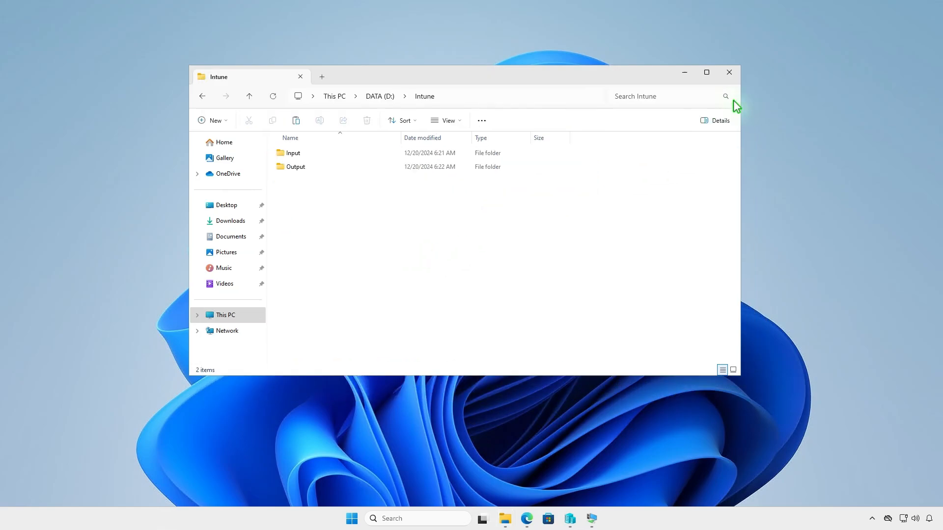
pyautogui.rightClick(338, 212)
pyautogui.click(351, 227)
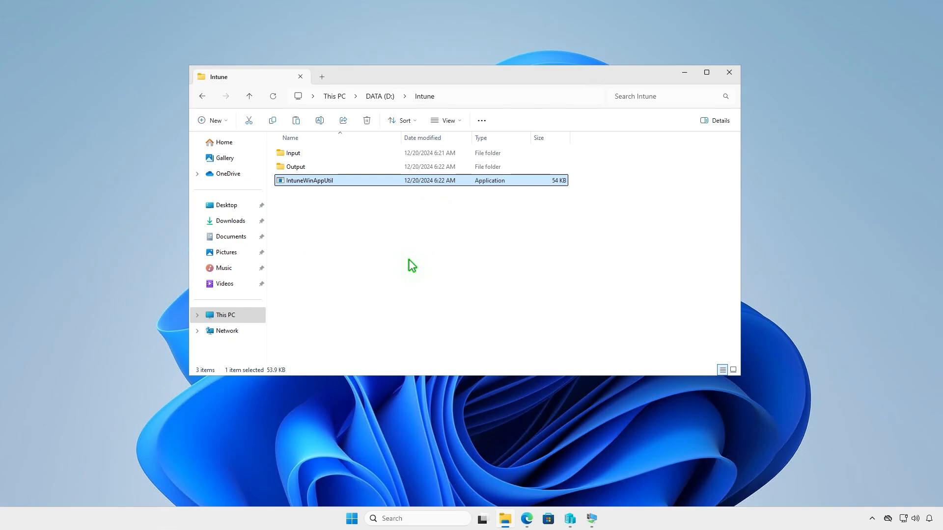
pyautogui.click(408, 259)
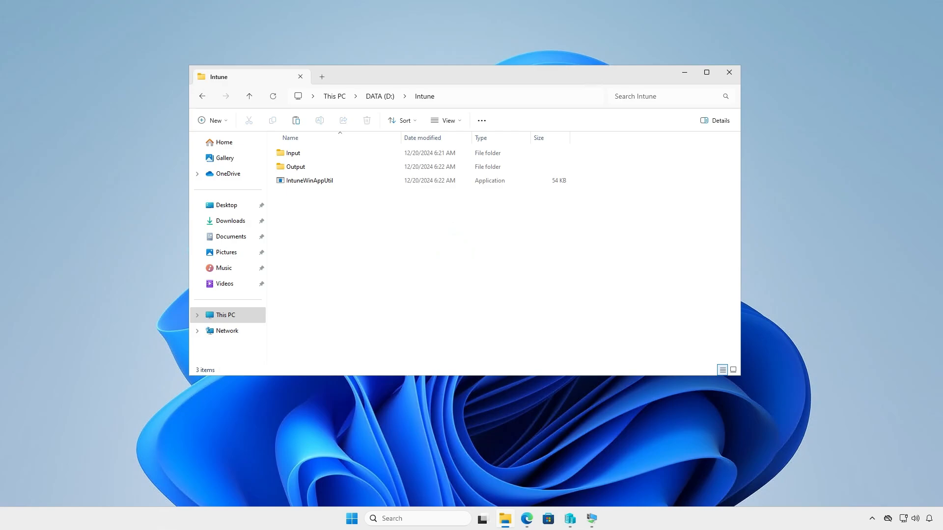
pyautogui.click(684, 72)
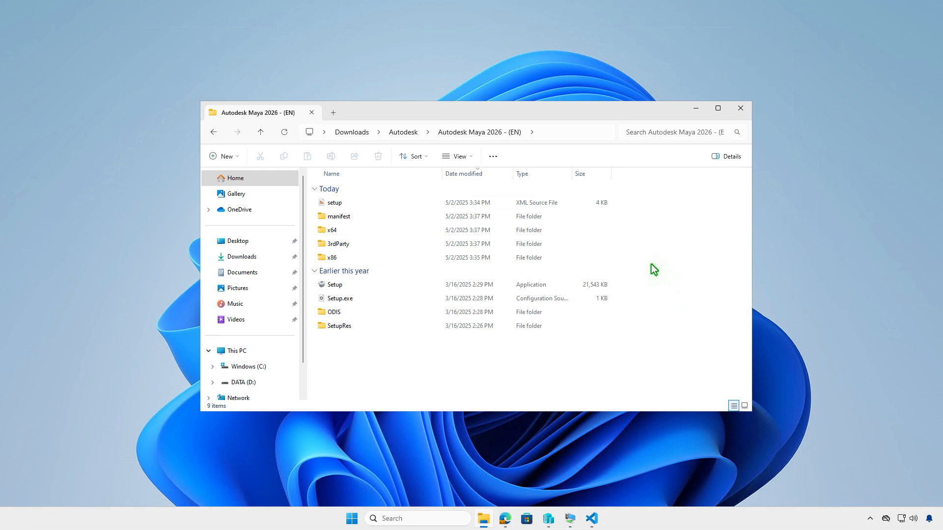
# Step: Copy all files and folders in the Autodesk Maya 2026 - (EN) installer folder
pyautogui.click(492, 157)
pyautogui.click(480, 199)
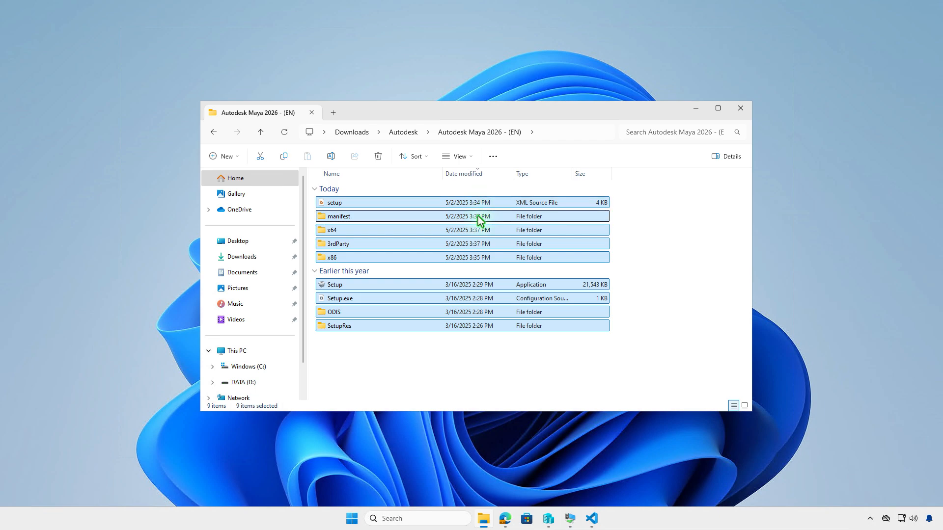
pyautogui.rightClick(480, 219)
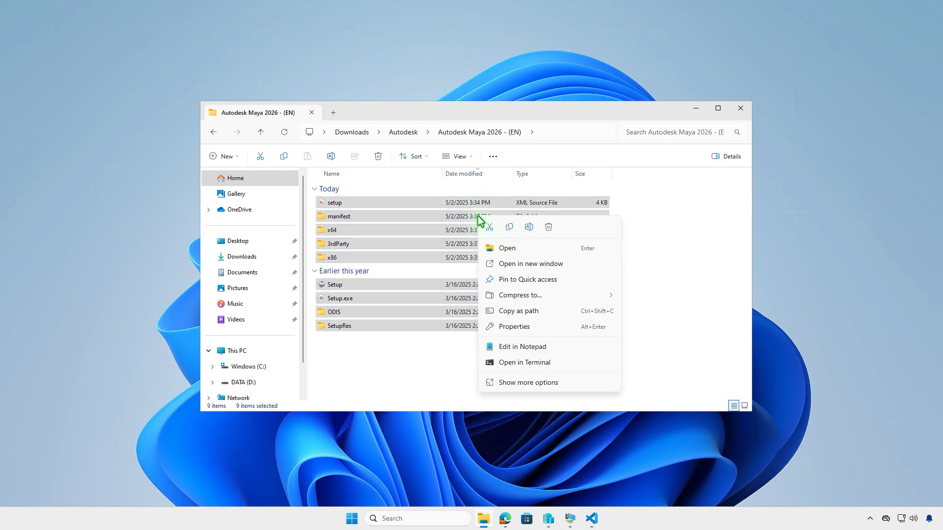
pyautogui.click(508, 228)
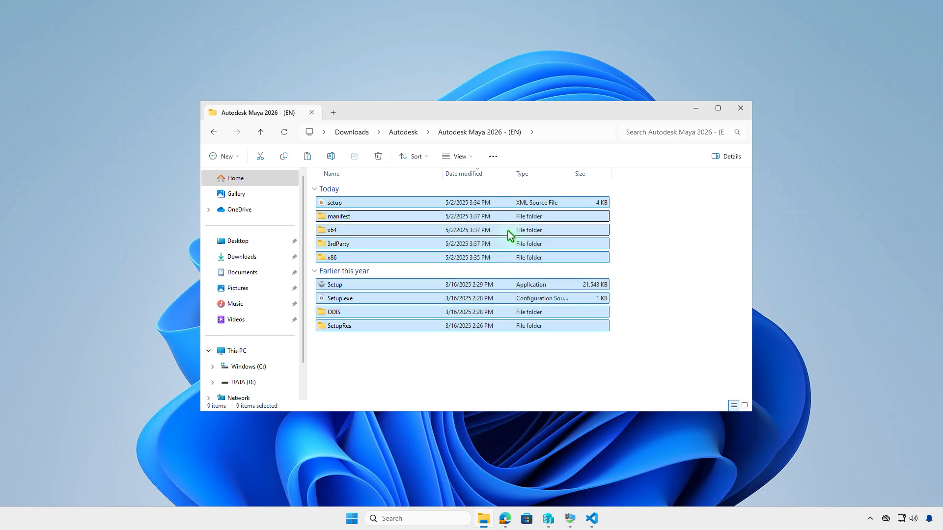
# Step: Paste the copied Maya installer files into D:\Intune\Input using a new File Explorer tab, and return to the Intune folder
pyautogui.click(331, 118)
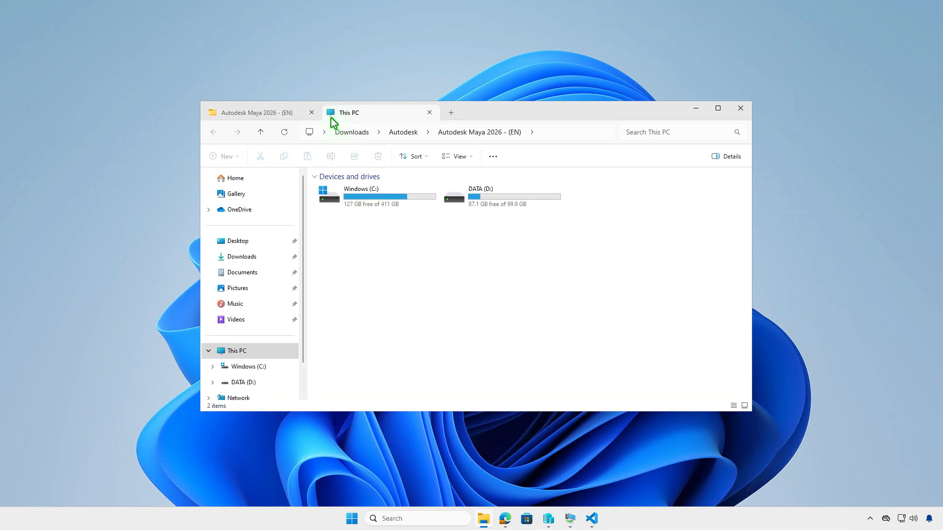
pyautogui.doubleClick(504, 205)
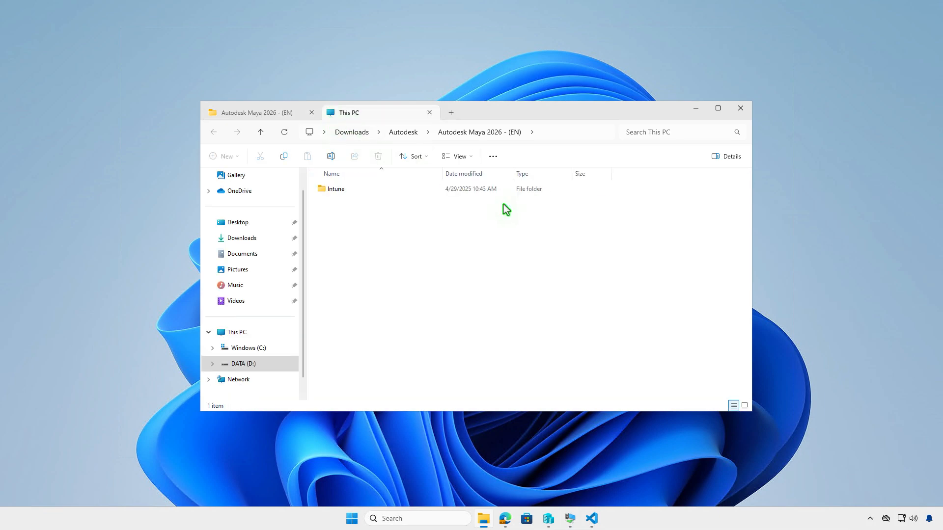
pyautogui.doubleClick(448, 191)
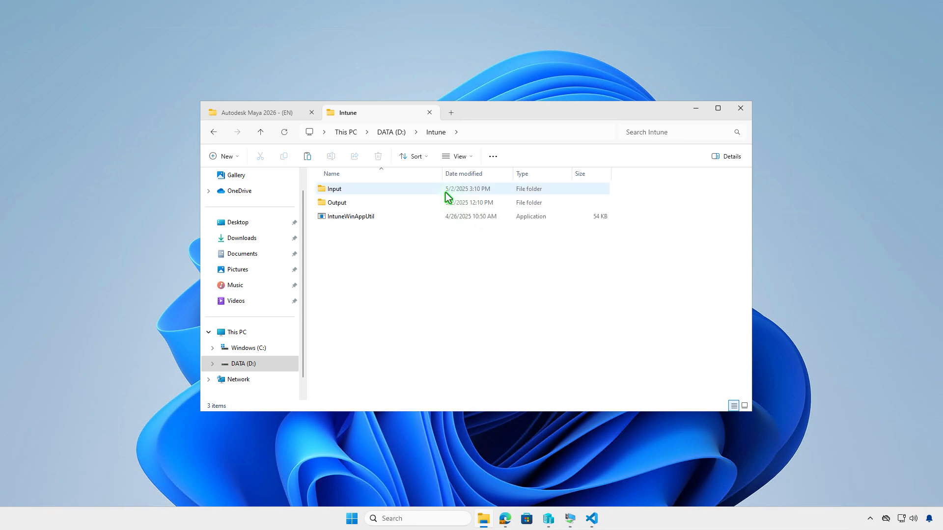
pyautogui.doubleClick(407, 190)
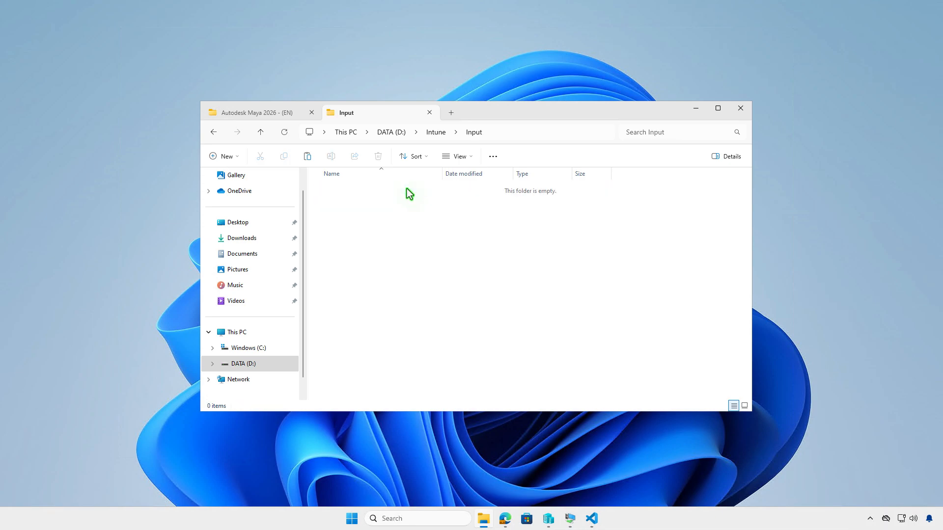
pyautogui.rightClick(408, 216)
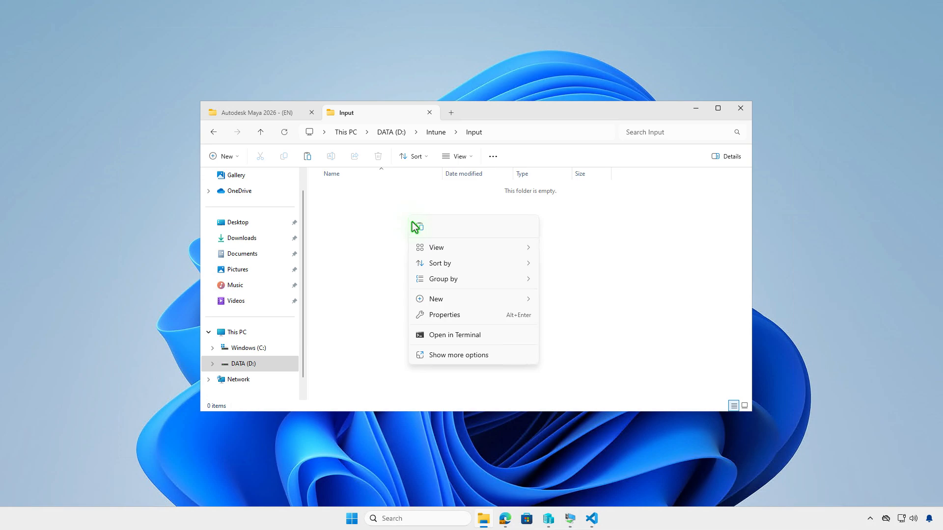
pyautogui.click(418, 229)
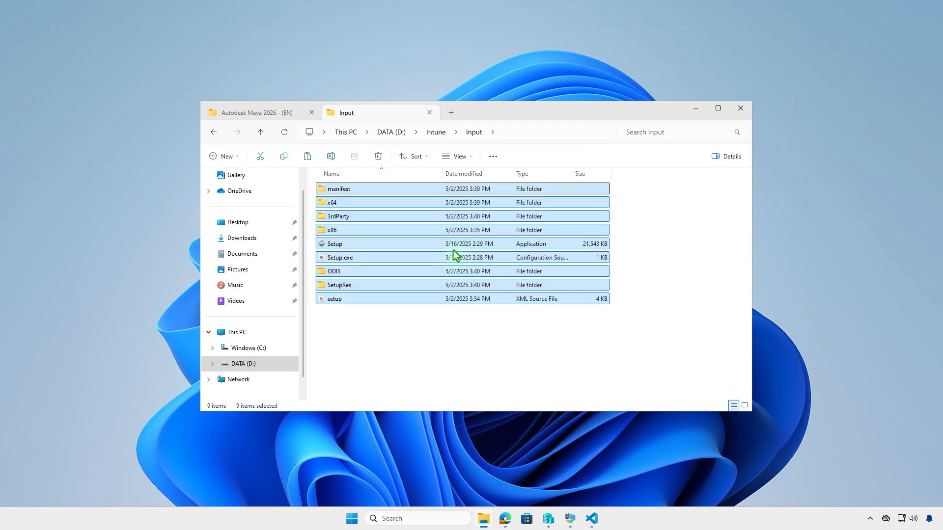
pyautogui.click(438, 135)
pyautogui.click(477, 290)
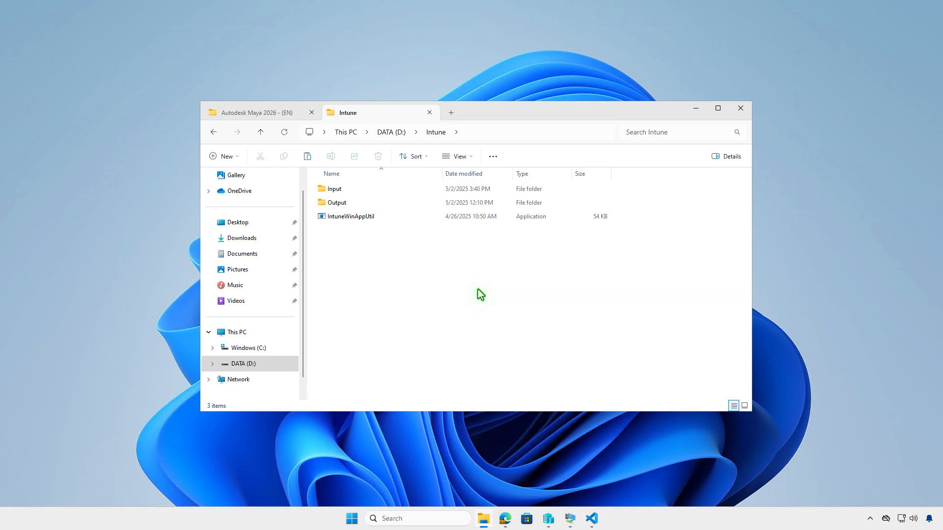
pyautogui.click(696, 110)
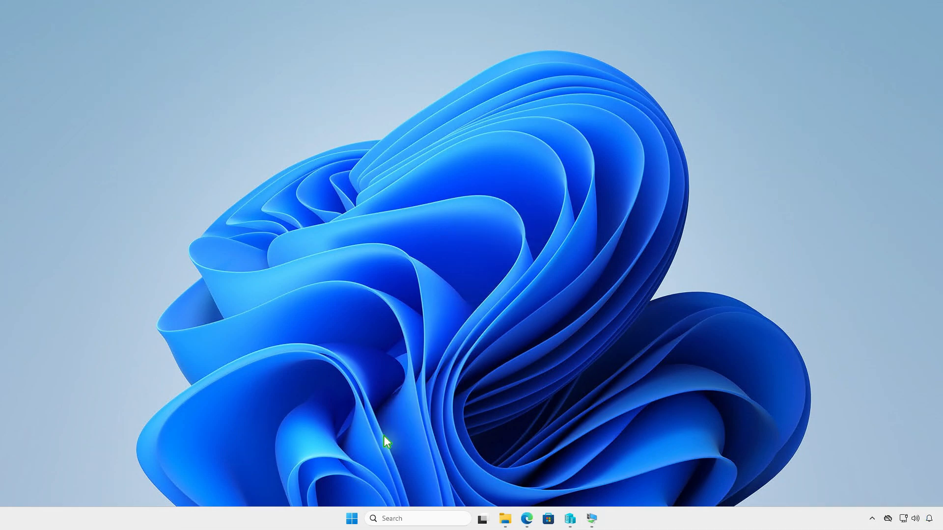
# Step: Open an elevated Windows Terminal and change the working directory to D:\Intune
pyautogui.rightClick(352, 519)
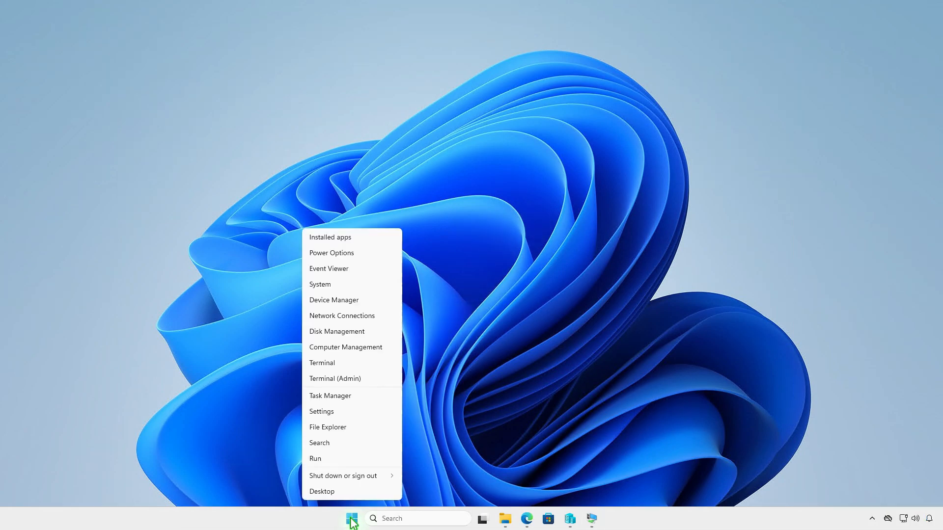
pyautogui.click(378, 380)
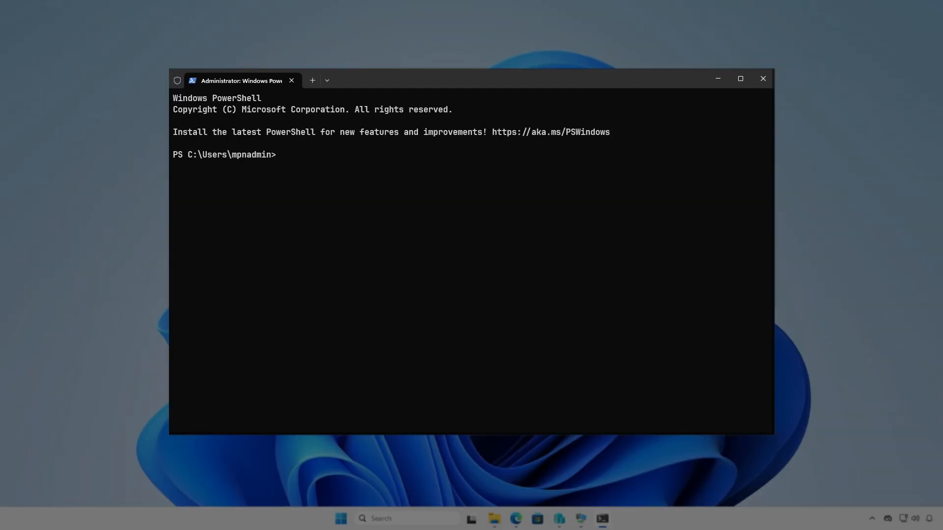
pyautogui.write('cd d')
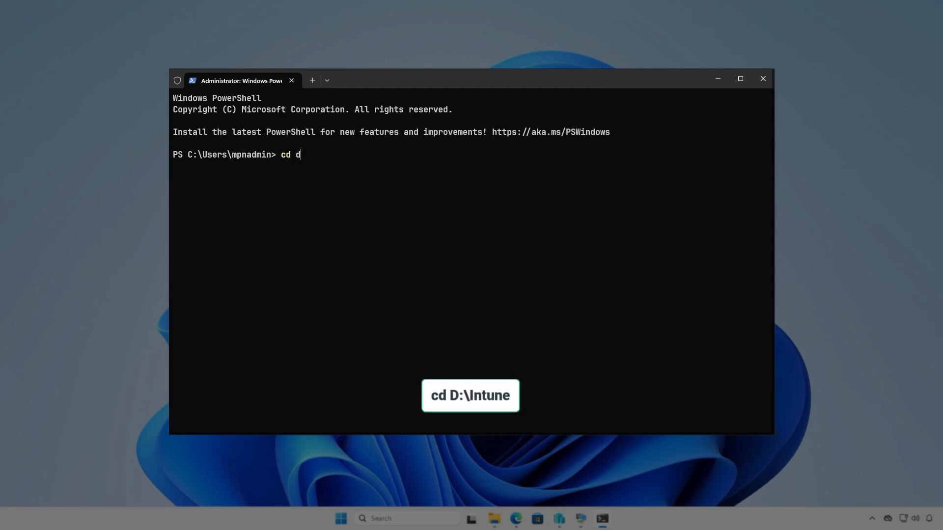
pyautogui.write(':\\In')
pyautogui.press('Tab')
pyautogui.press('Return')
pyautogui.press('Return')
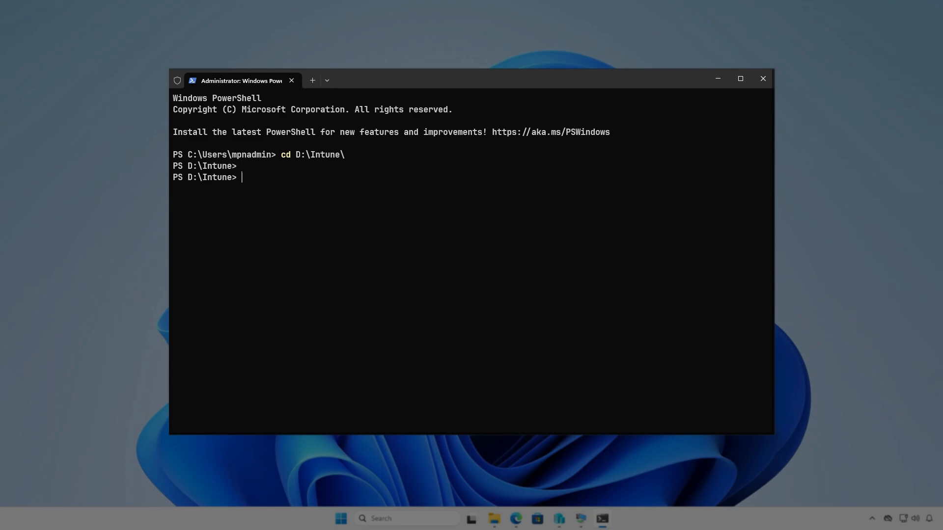
# Step: Run .\IntuneWinAppUtil.exe from the Intune folder
pyautogui.write('int')
pyautogui.write('e')
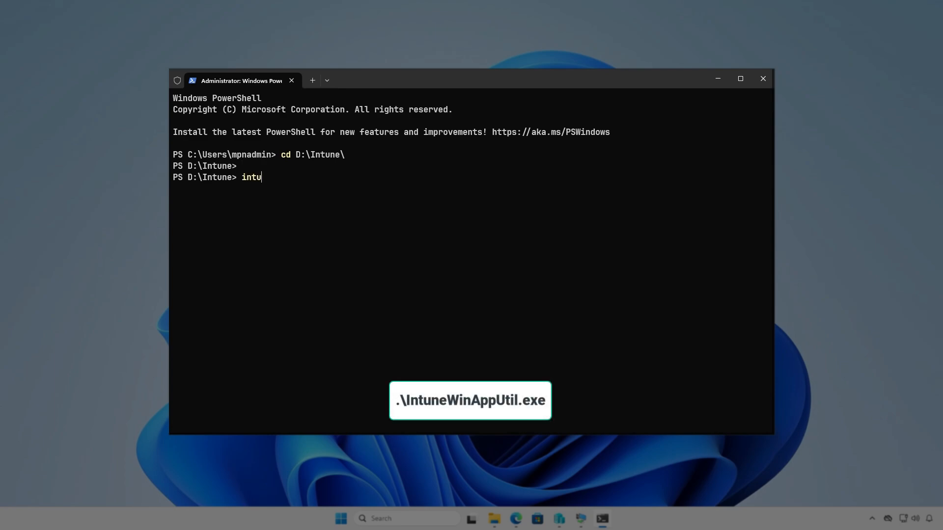
pyautogui.press('Tab')
pyautogui.press('Return')
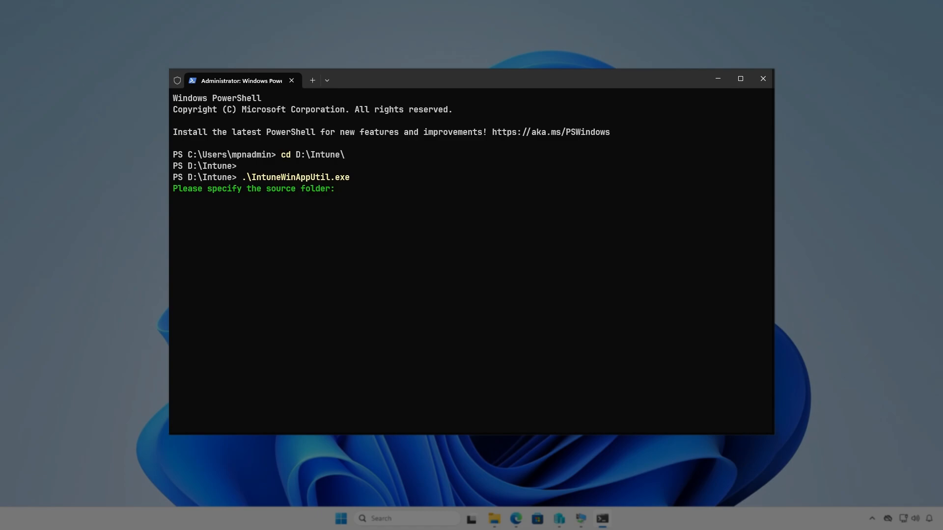
# Step: Specify D:\Intune\Input as the source folder and D:\Intune\Input\setup.exe as the setup file
pyautogui.write('D')
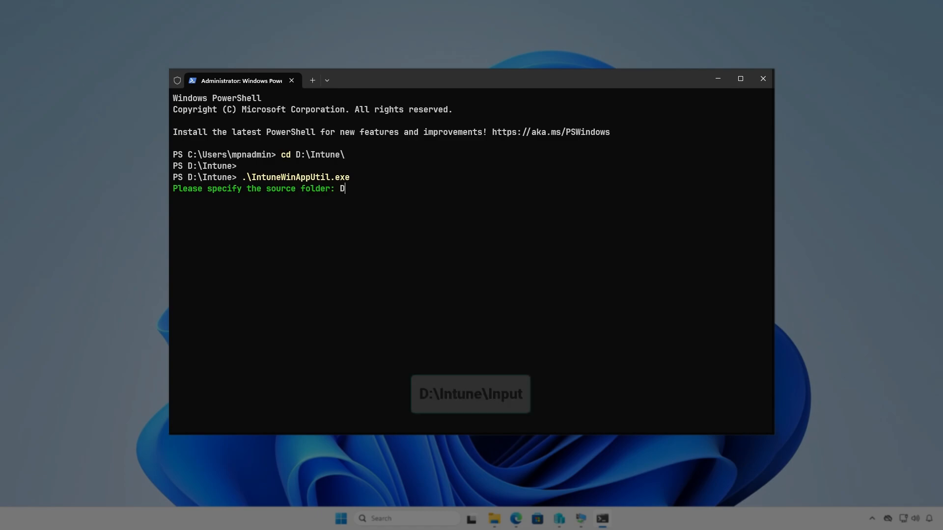
pyautogui.write(':\\Intune\\')
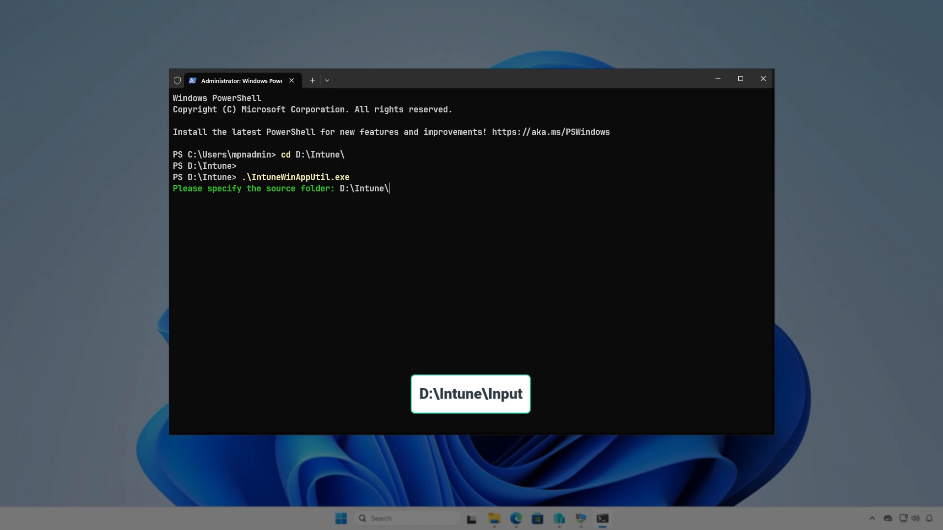
pyautogui.write('Input')
pyautogui.press('Return')
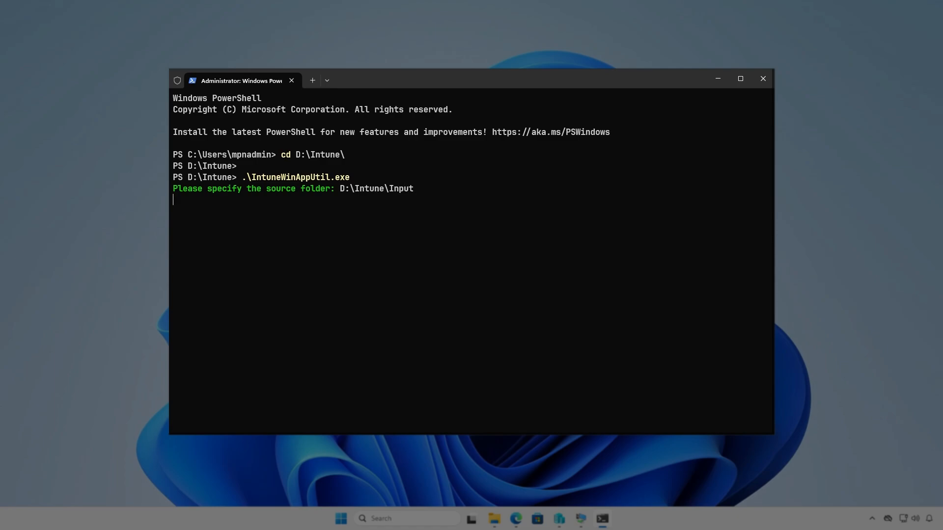
pyautogui.write('D:\\I')
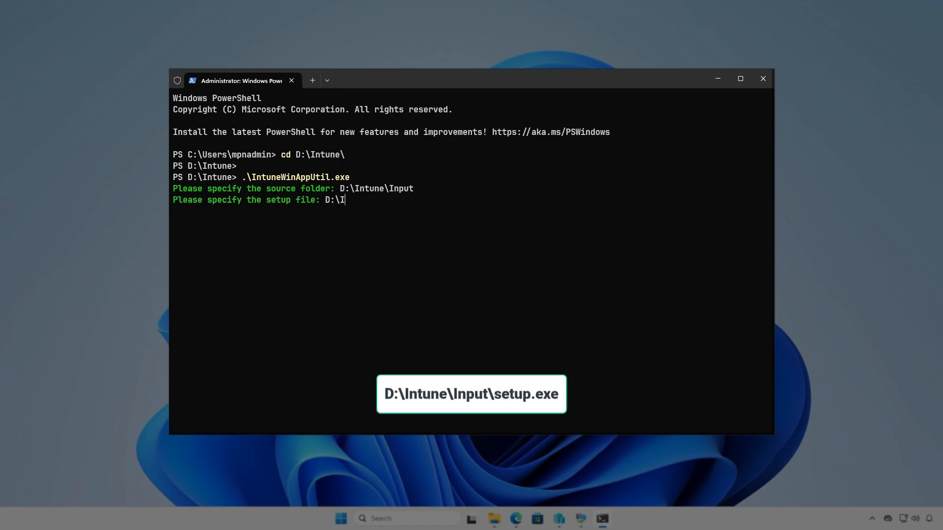
pyautogui.write('ntune\\Input\\setup.exe')
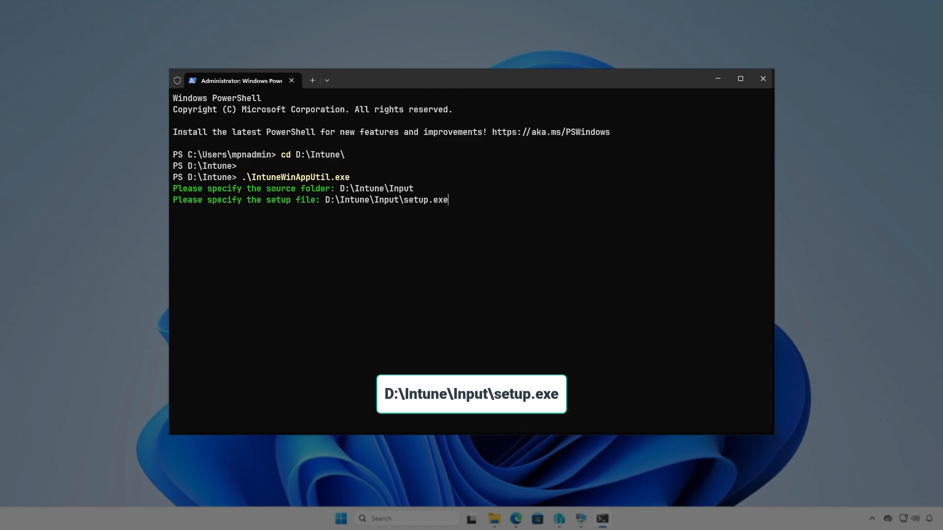
pyautogui.press('Return')
# Step: Set the output folder to D:\Intune\Output and decline specifying a catalog folder to build the package
pyautogui.write('D:')
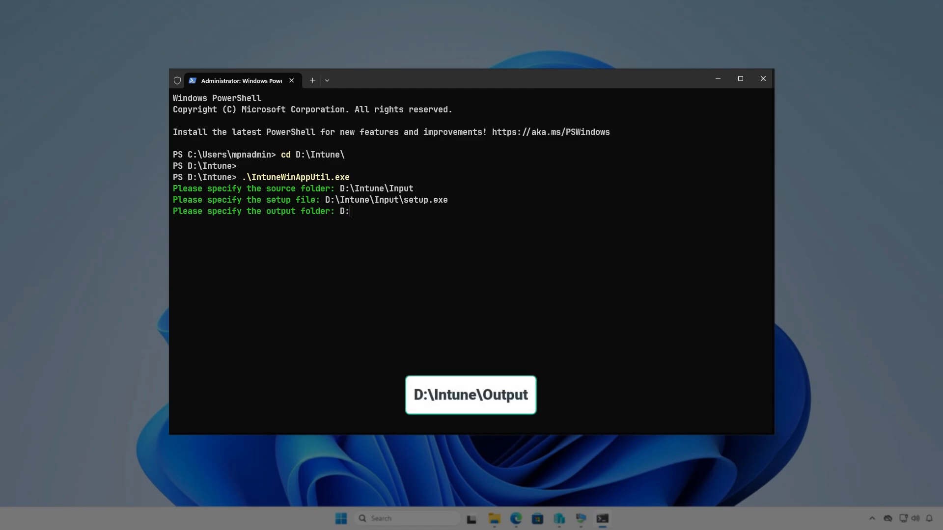
pyautogui.write('\\Intune\\Output')
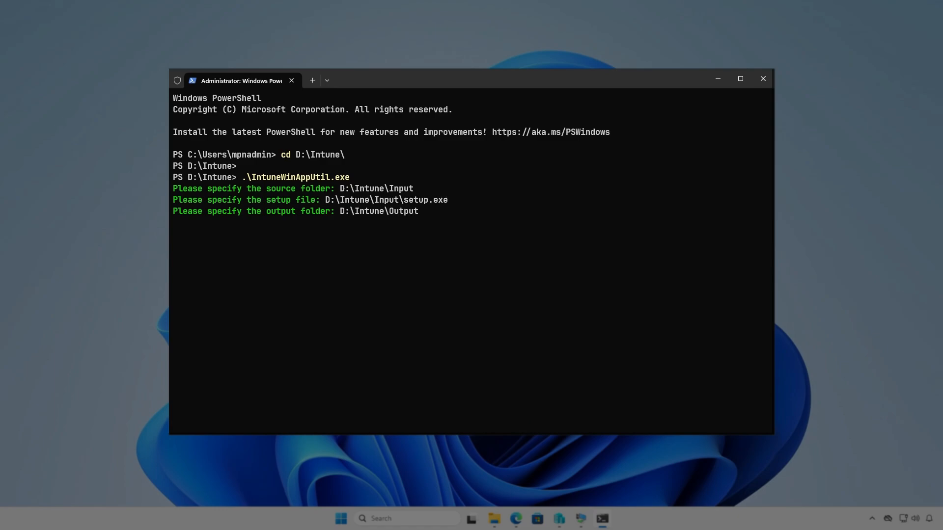
pyautogui.press('Return')
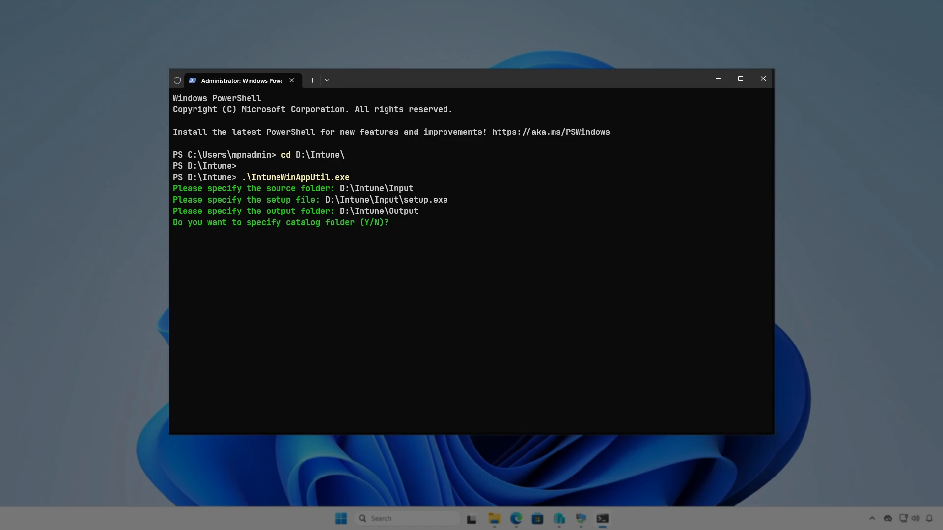
pyautogui.press('n')
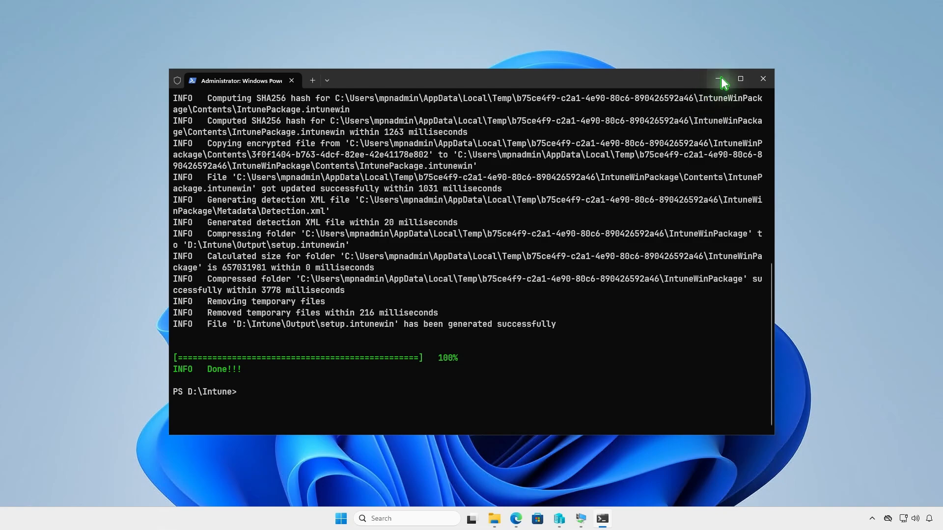
# Step: Check the Output folder inside D:\Intune in File Explorer for the generated setup.intunewin package
pyautogui.click(717, 79)
pyautogui.click(494, 519)
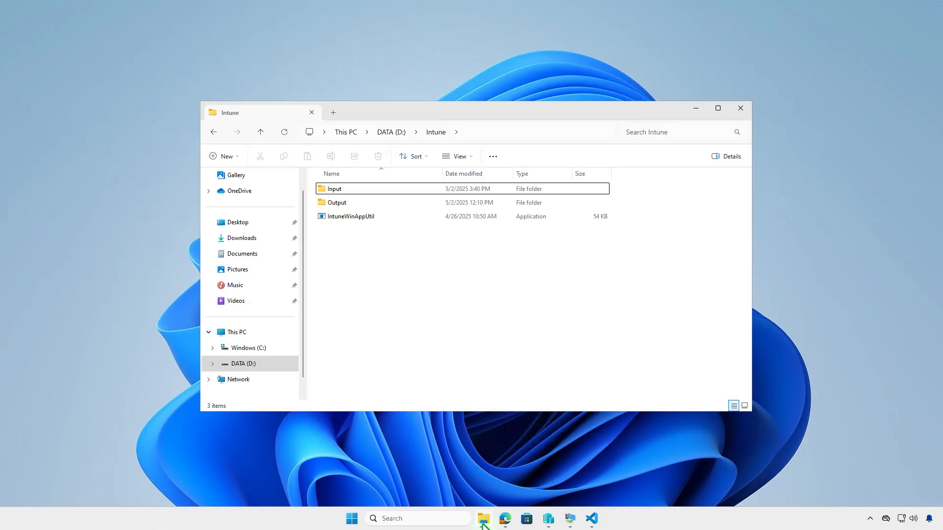
pyautogui.doubleClick(360, 204)
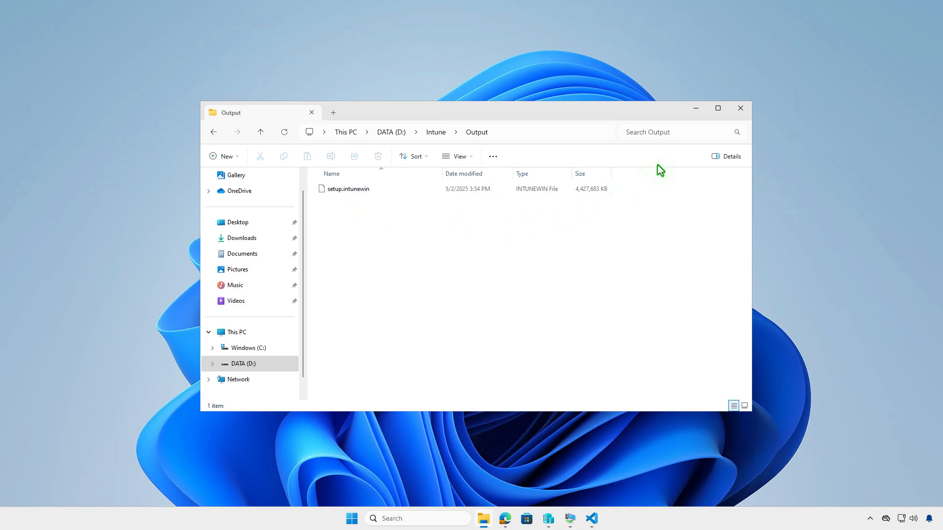
pyautogui.click(696, 109)
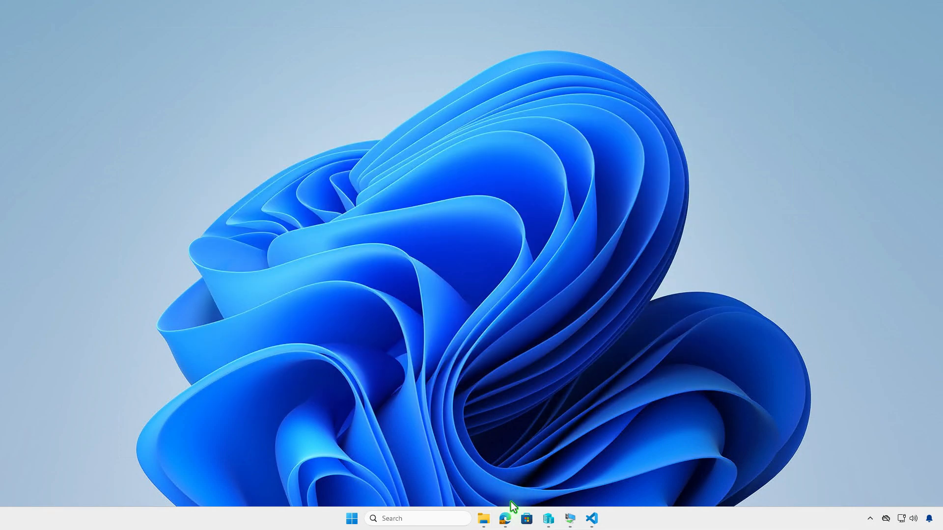
# Step: Switch to the Microsoft Intune admin center in Edge and open the Windows apps list
pyautogui.click(506, 518)
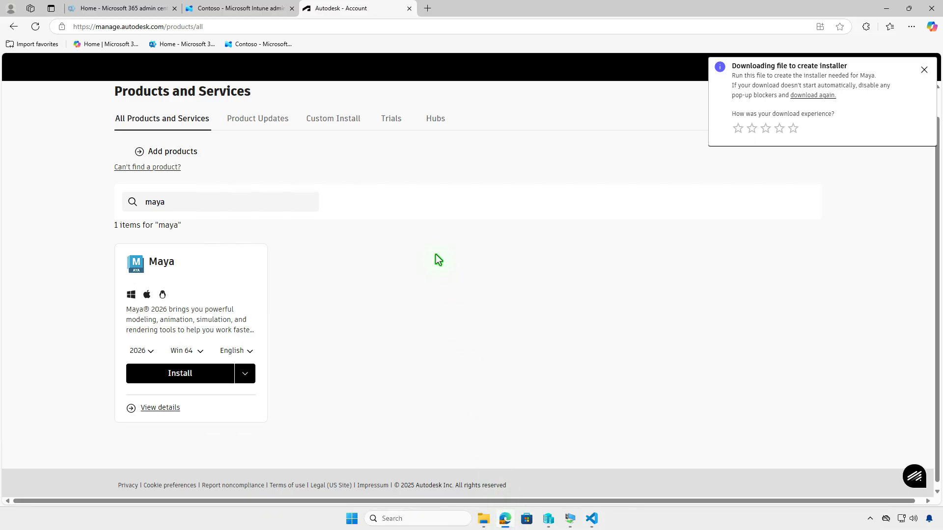
pyautogui.click(232, 16)
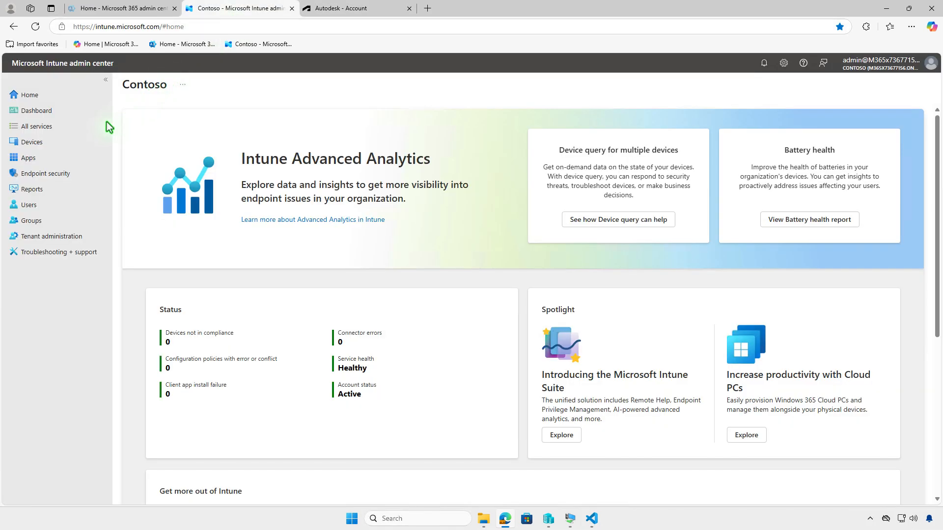
pyautogui.click(67, 158)
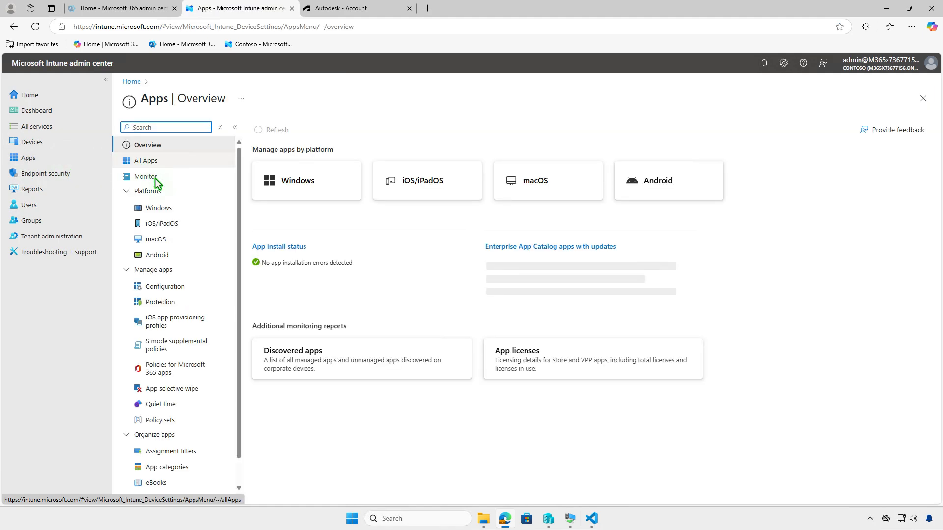
pyautogui.click(158, 208)
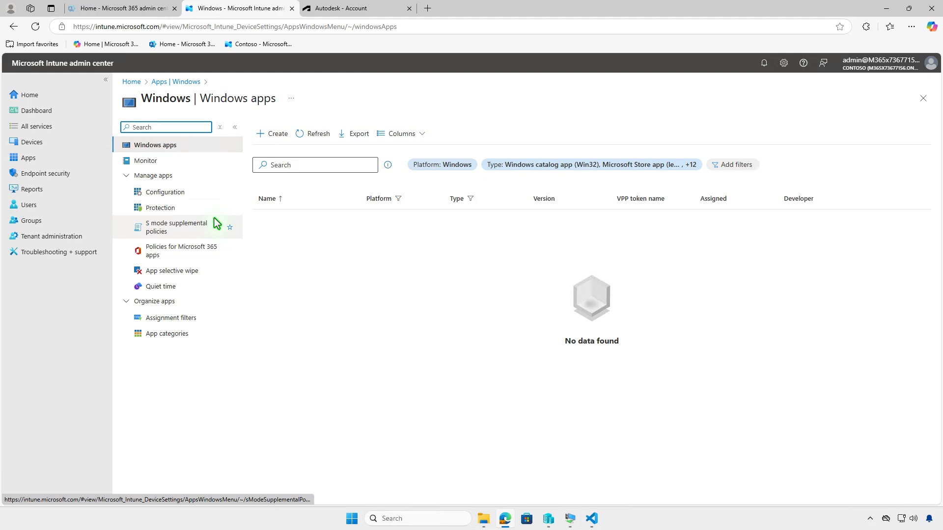
# Step: Start creating a new app with the app type Windows app (Win32)
pyautogui.click(275, 136)
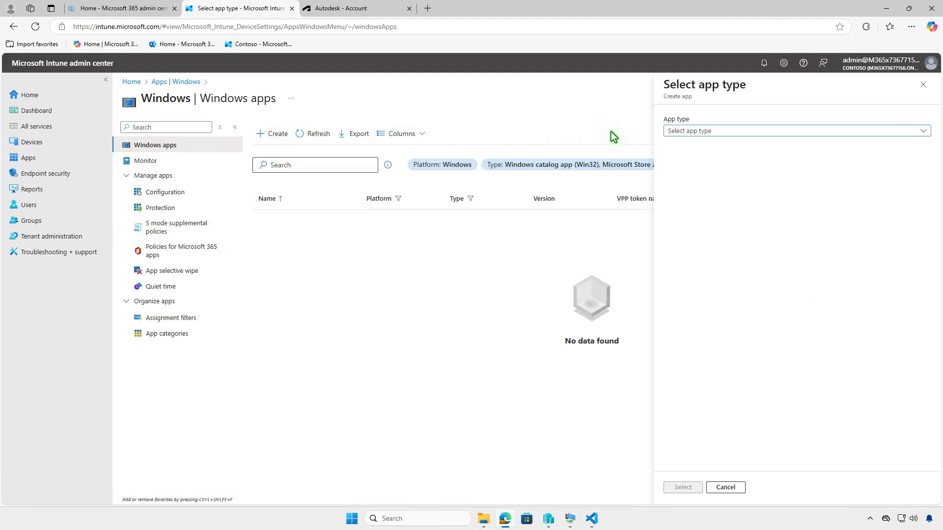
pyautogui.click(739, 130)
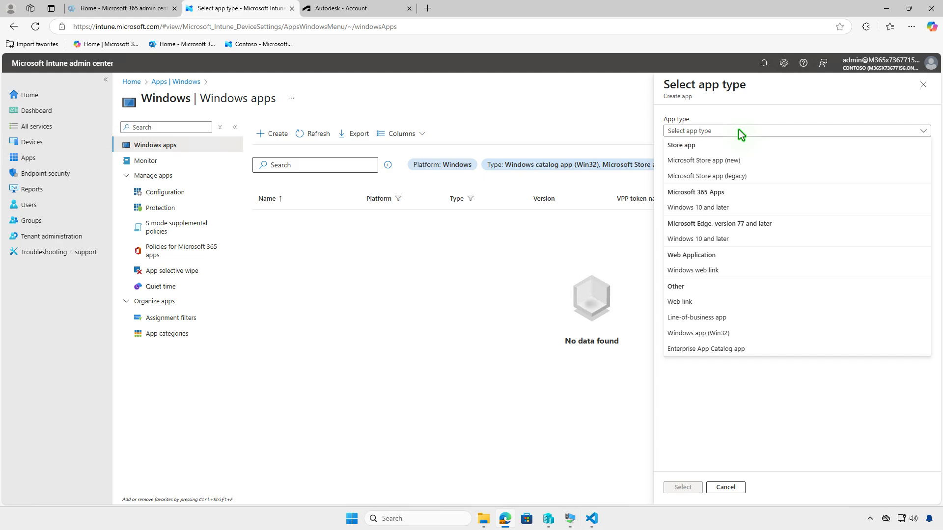
pyautogui.click(737, 334)
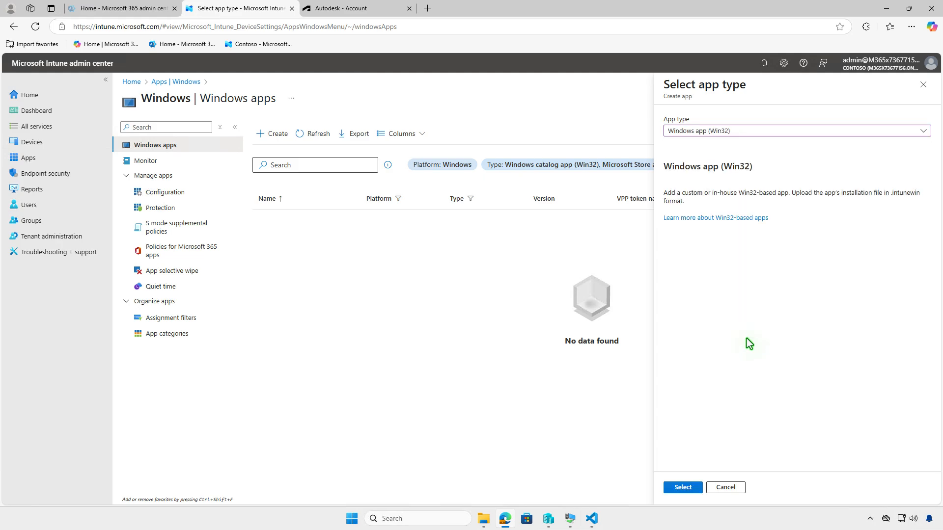
pyautogui.click(689, 488)
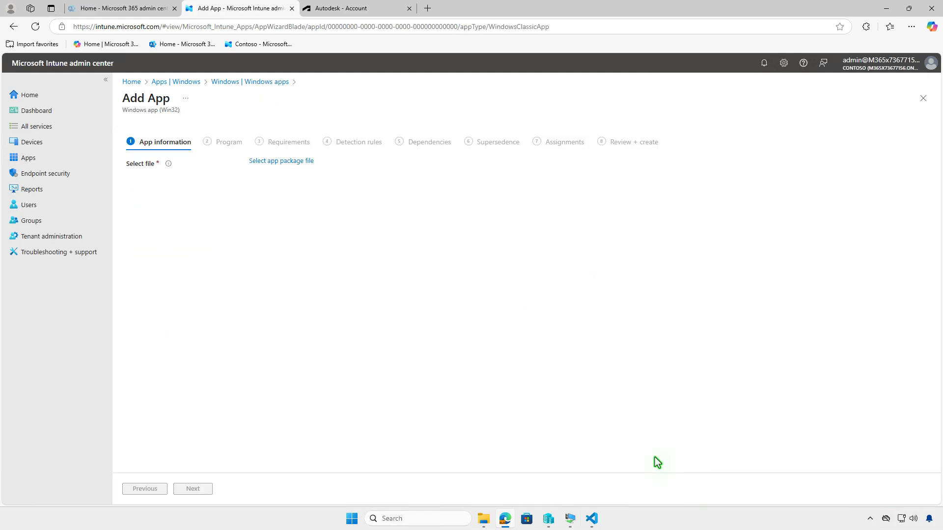
# Step: Select setup.intunewin from D:\Intune\Output as the app package file and confirm it
pyautogui.click(309, 162)
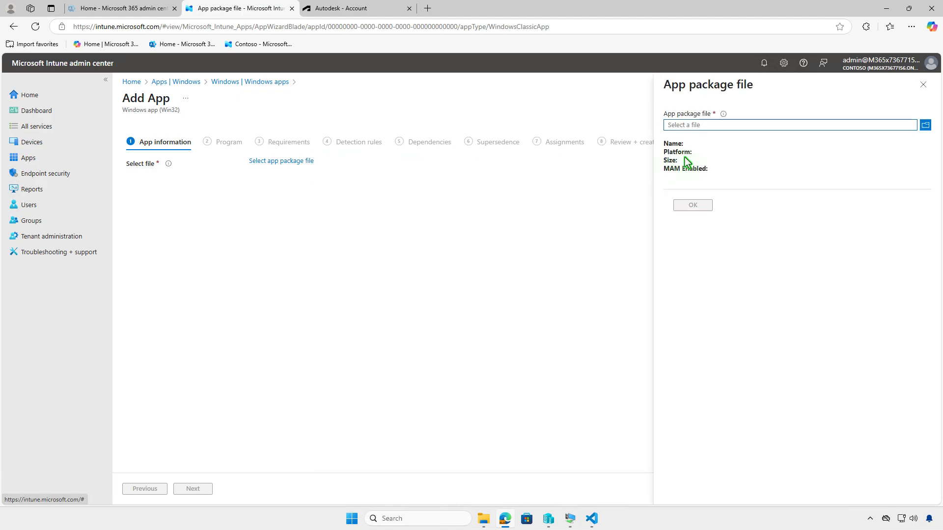
pyautogui.click(762, 124)
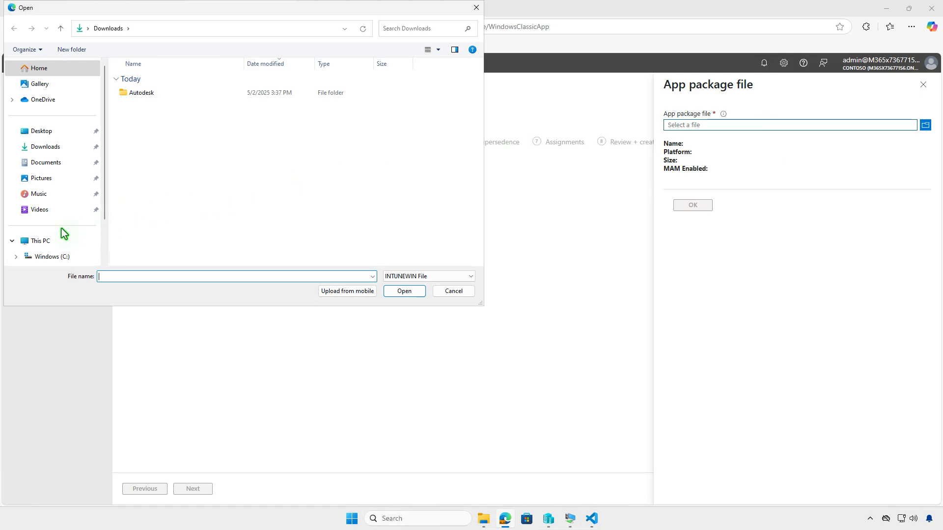
pyautogui.click(51, 243)
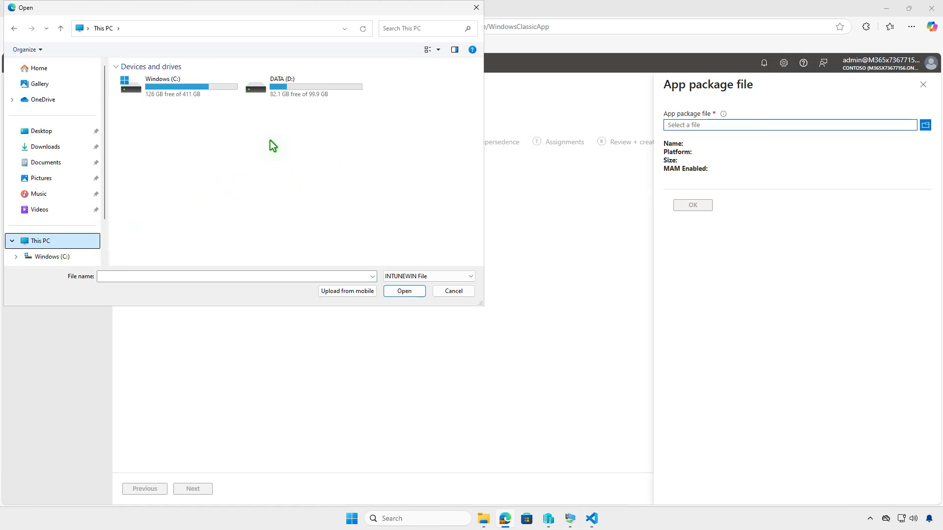
pyautogui.doubleClick(314, 93)
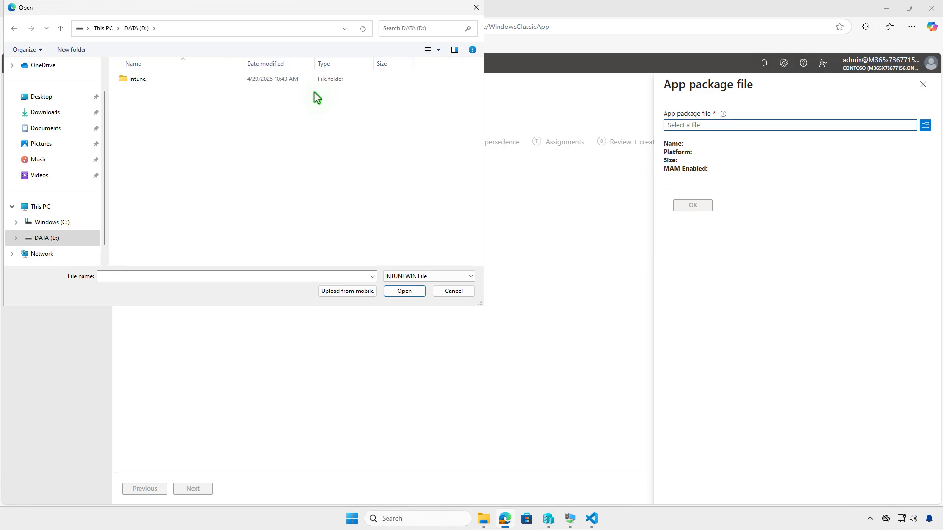
pyautogui.doubleClick(163, 83)
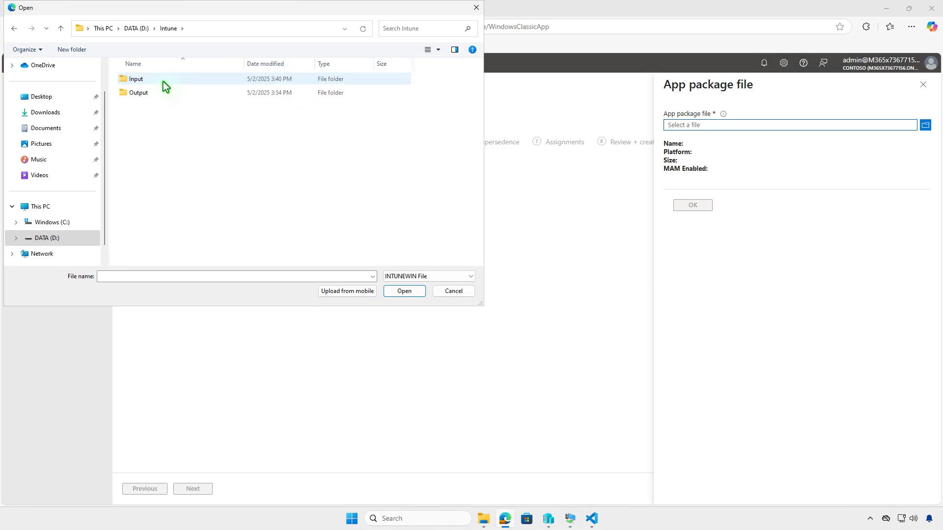
pyautogui.doubleClick(173, 92)
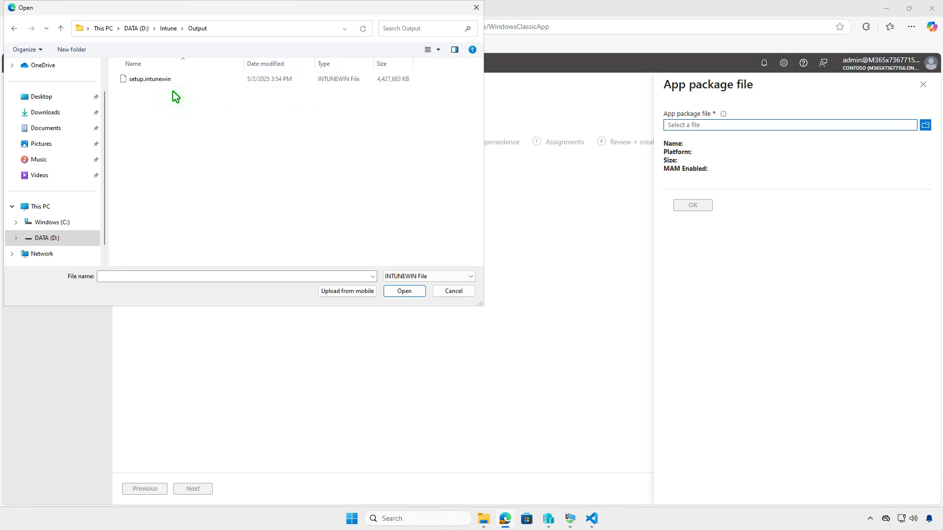
pyautogui.click(184, 81)
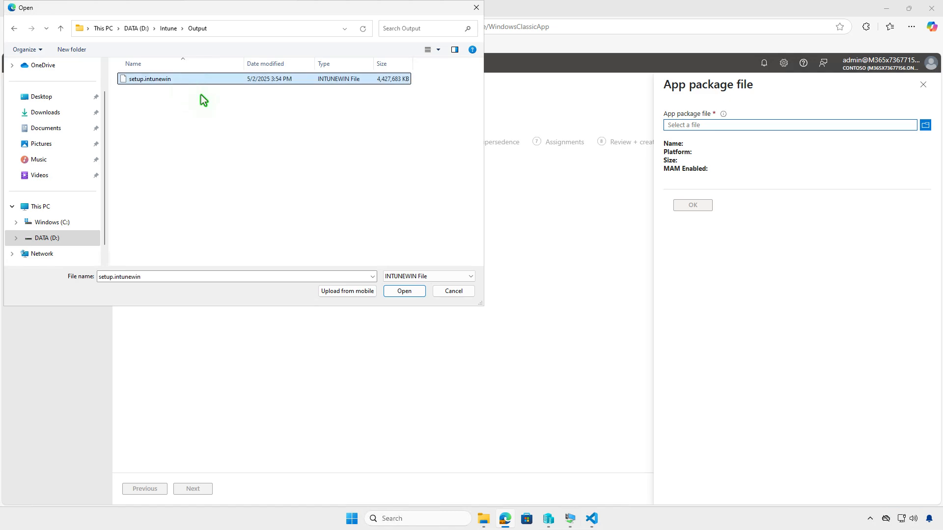
pyautogui.click(396, 293)
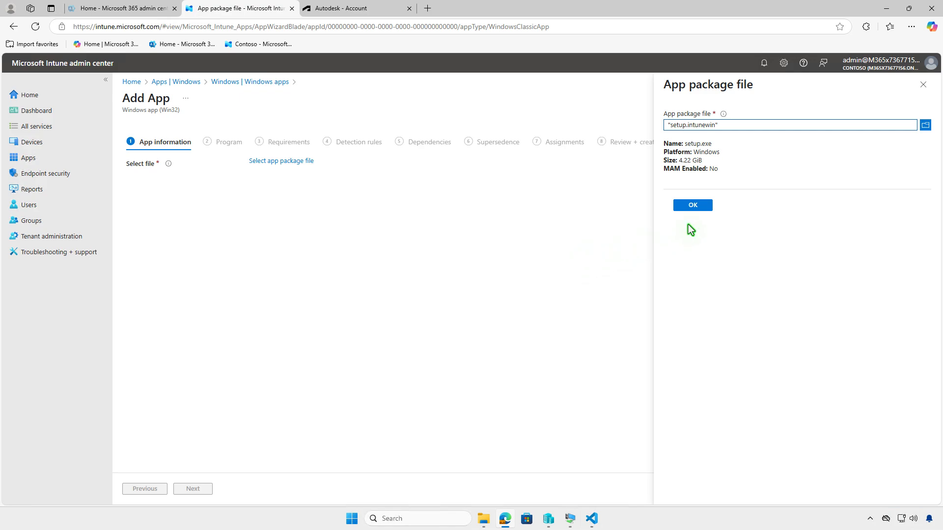
pyautogui.click(692, 205)
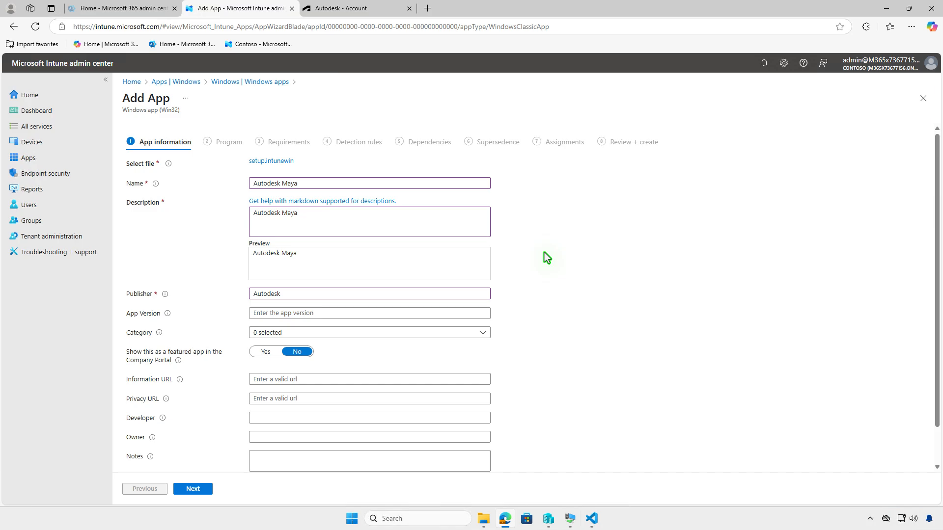
# Step: Upload the Autodesk_Maya image from Downloads as the app logo and continue to the program settings
pyautogui.scroll(-1, 551, 260)
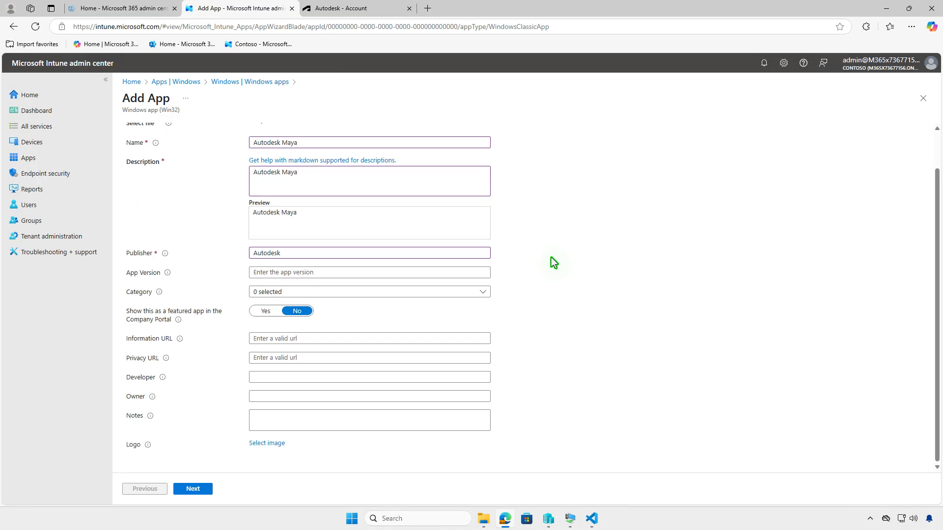
pyautogui.click(276, 444)
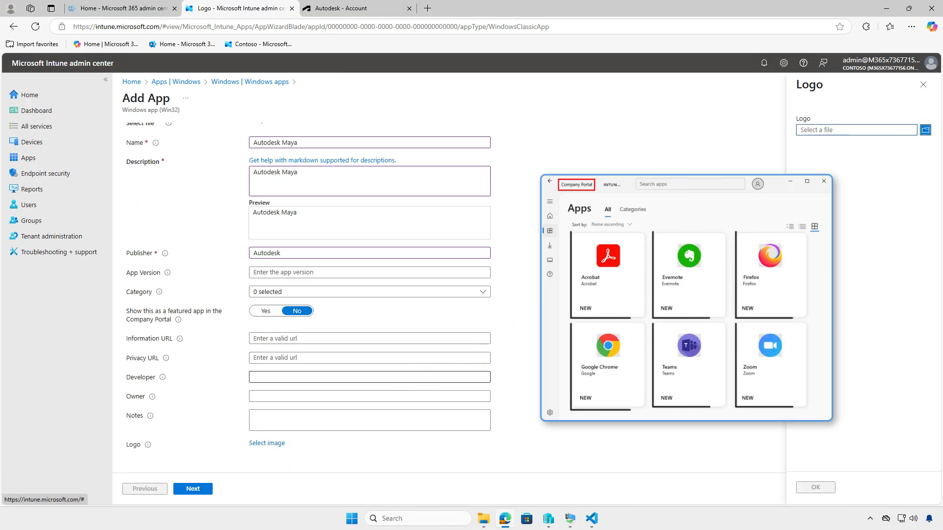
pyautogui.click(845, 129)
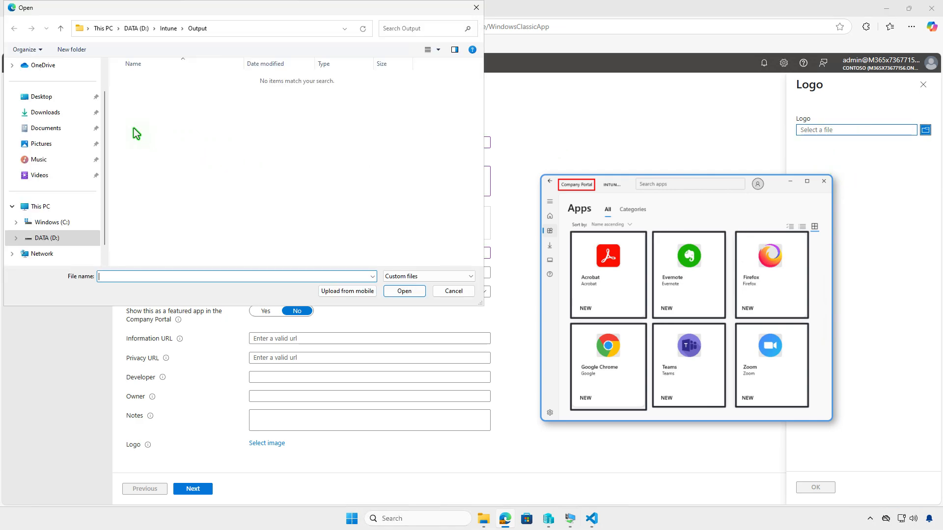
pyautogui.click(63, 116)
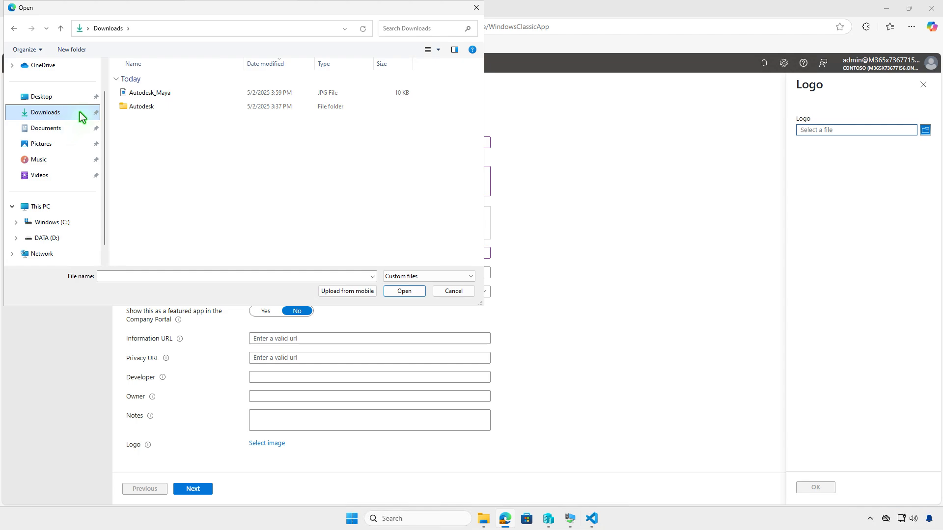
pyautogui.click(167, 96)
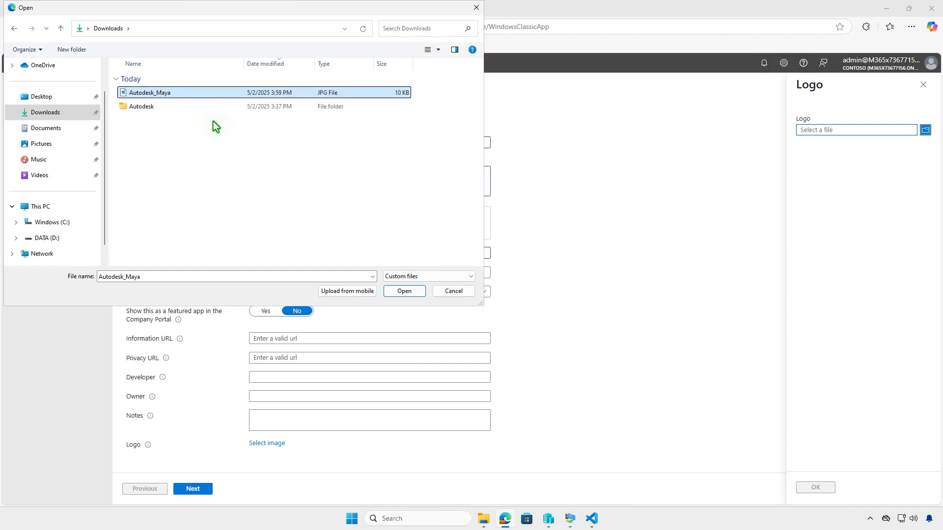
pyautogui.click(394, 294)
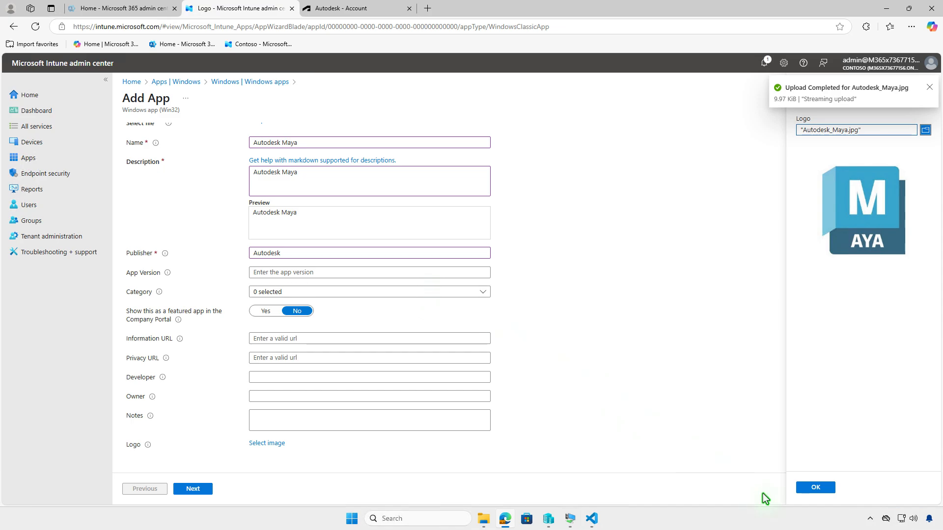
pyautogui.click(816, 488)
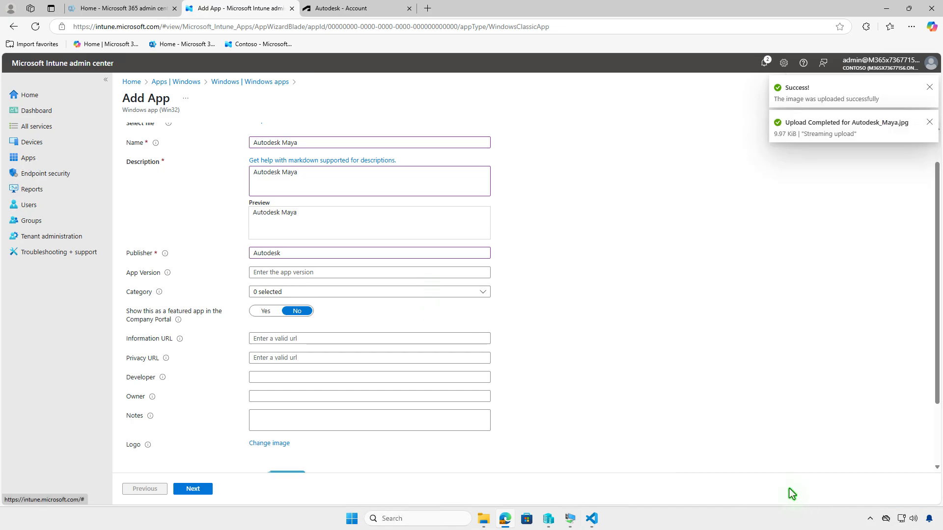
pyautogui.scroll(-2, 535, 464)
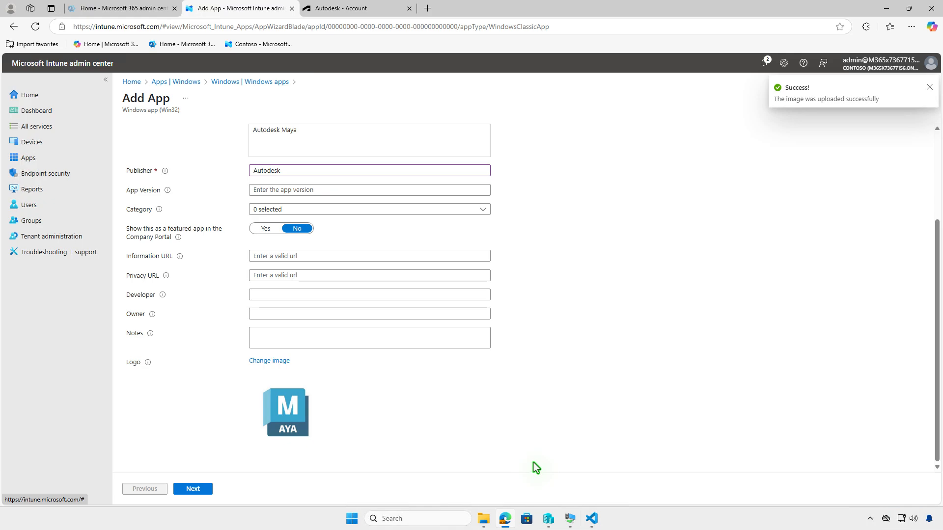
pyautogui.click(204, 491)
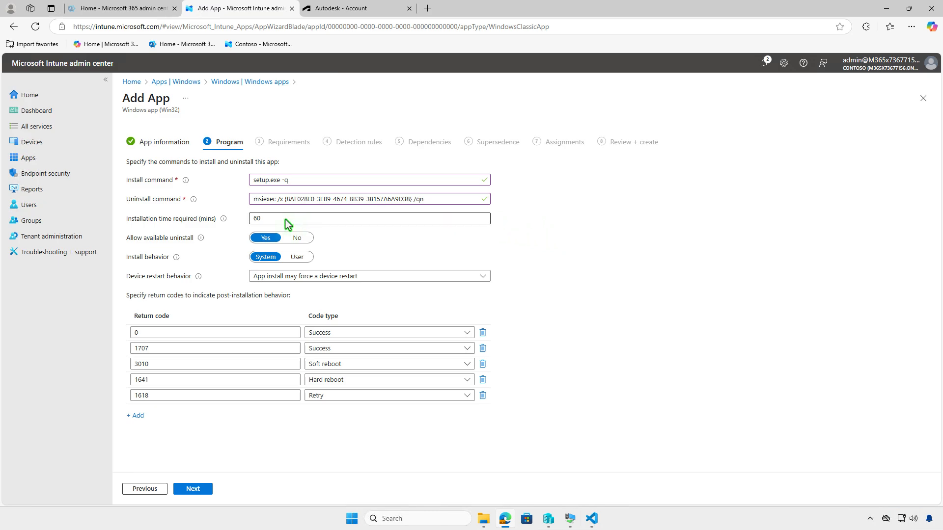
# Step: Set the required installation time to 120 minutes and continue to the requirements
pyautogui.moveTo(270, 220); pyautogui.dragTo(245, 223)
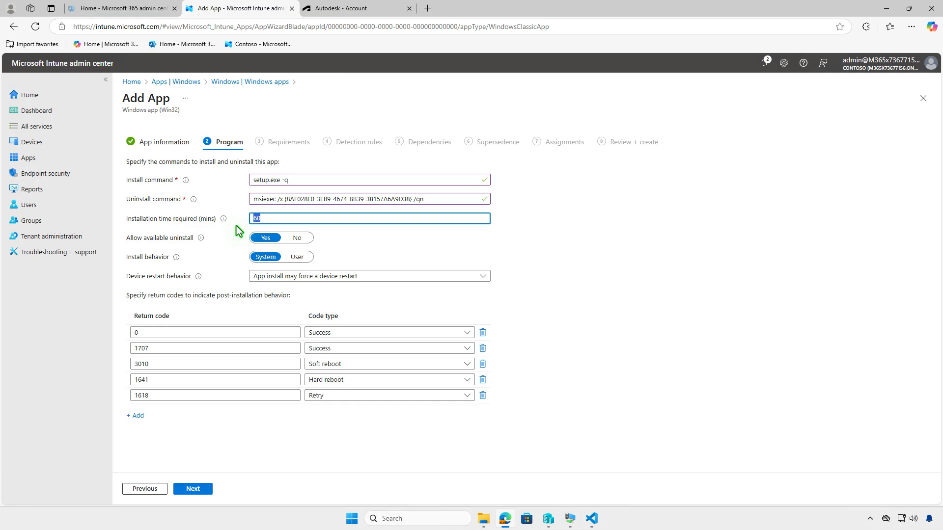
pyautogui.write('120')
pyautogui.click(206, 489)
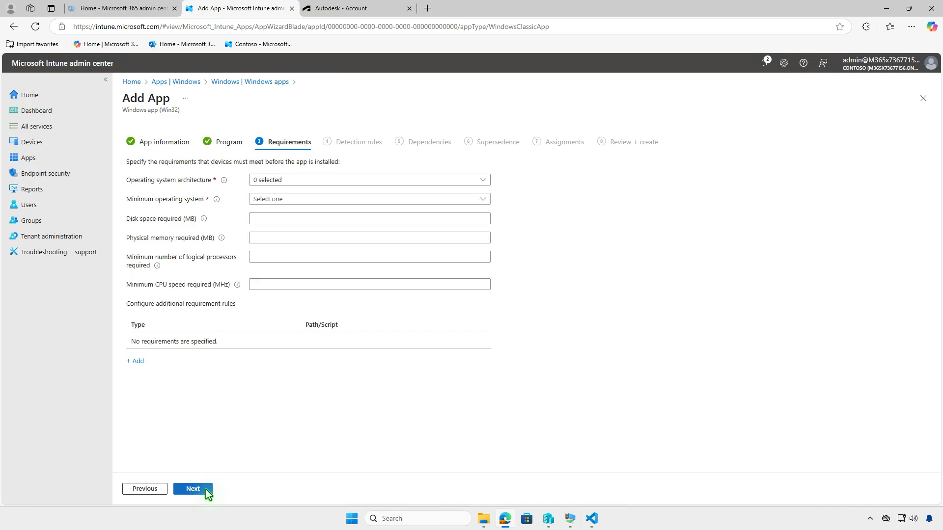
# Step: Require 64-bit operating system architecture, choose the first listed minimum operating system, and continue to the detection rules
pyautogui.click(336, 180)
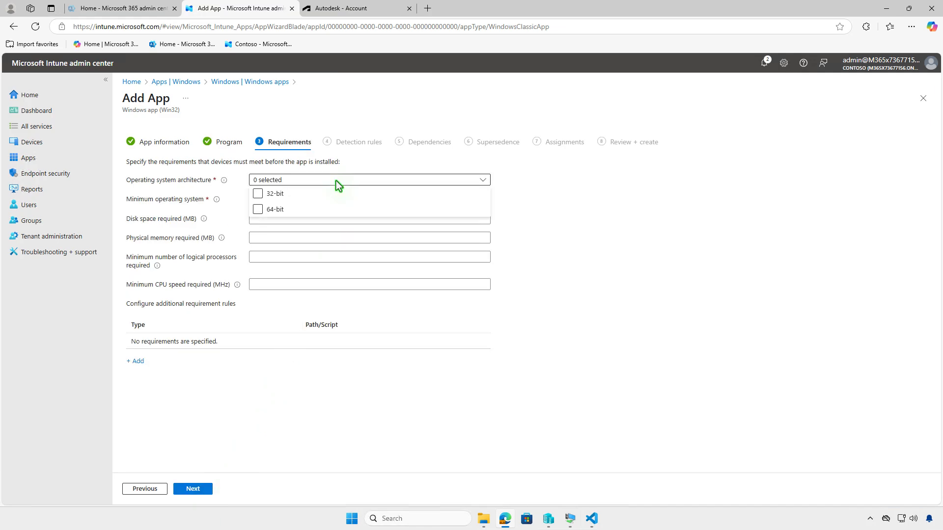
pyautogui.click(258, 210)
pyautogui.click(223, 214)
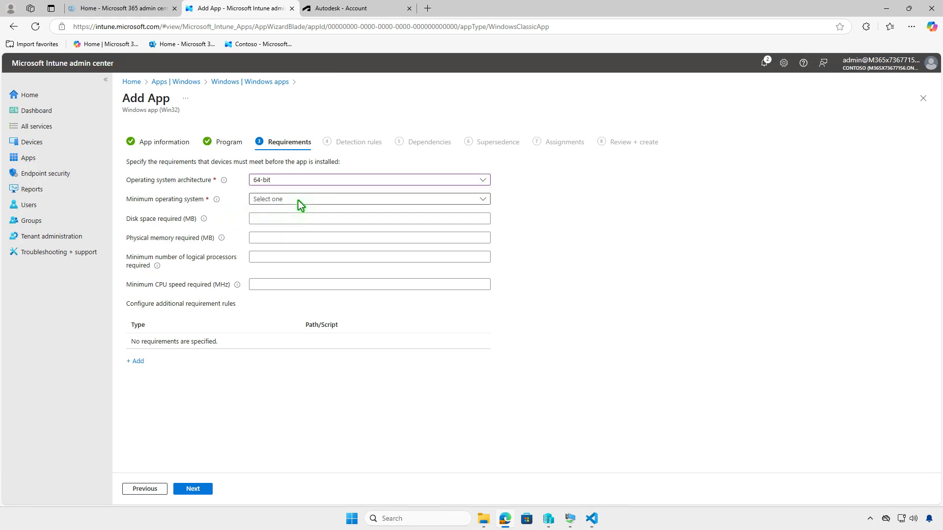
pyautogui.click(298, 200)
pyautogui.click(288, 215)
pyautogui.click(206, 489)
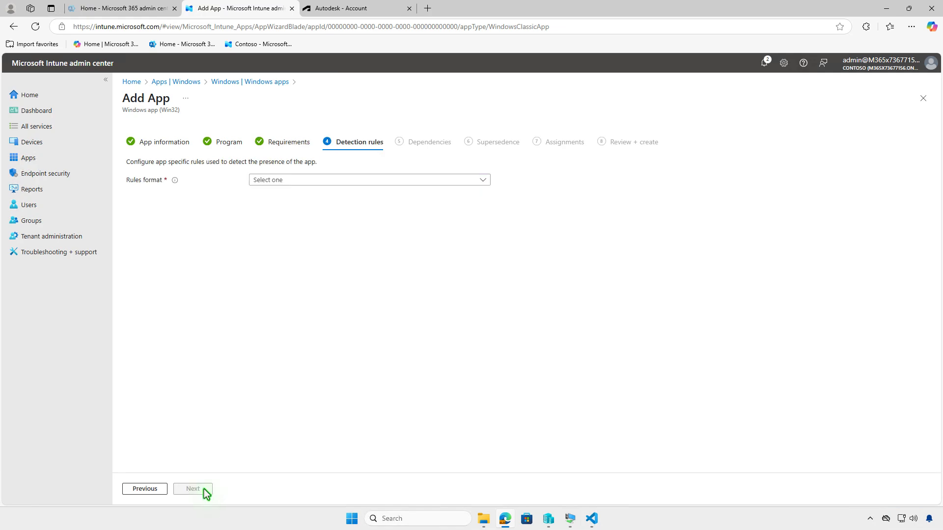
# Step: Manually configure an MSI detection rule with product code 8AF028E0-3EB9-4674-BB39-38157A6A9D38, leaving the product version check at No
pyautogui.click(388, 179)
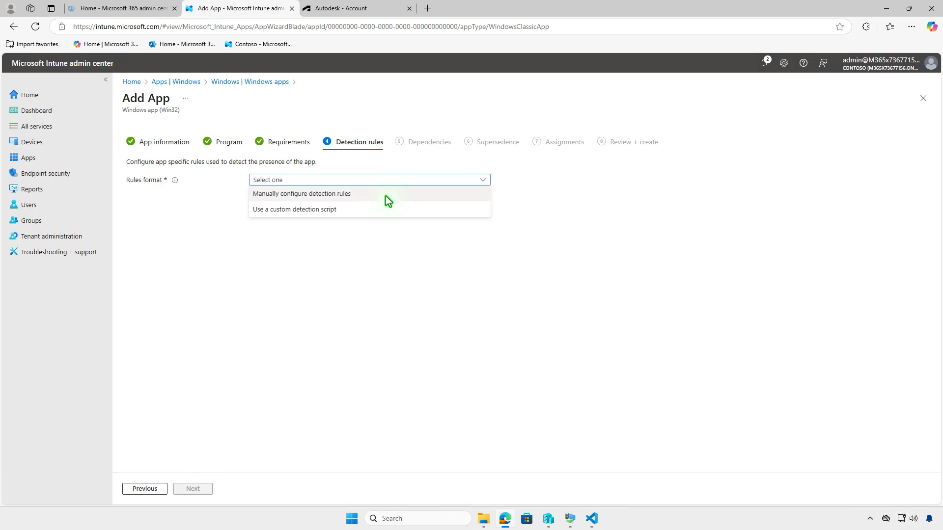
pyautogui.click(385, 195)
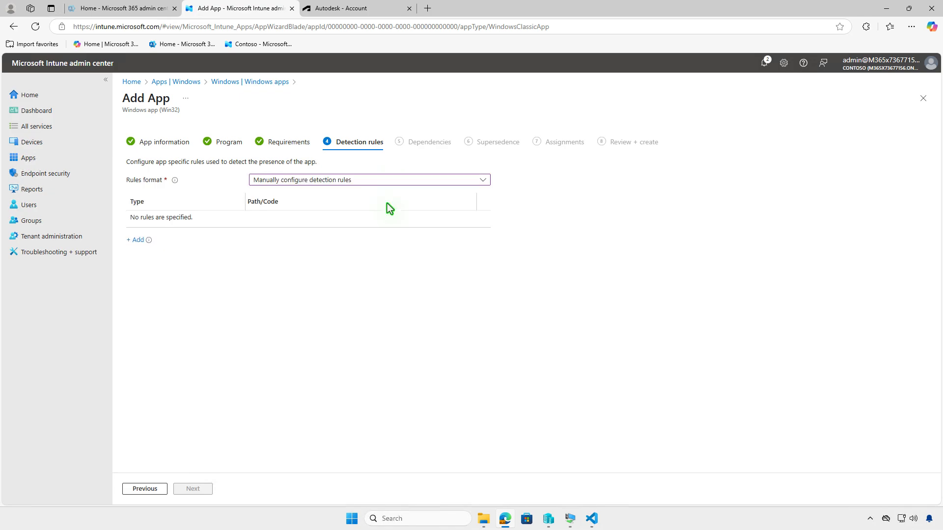
pyautogui.click(139, 240)
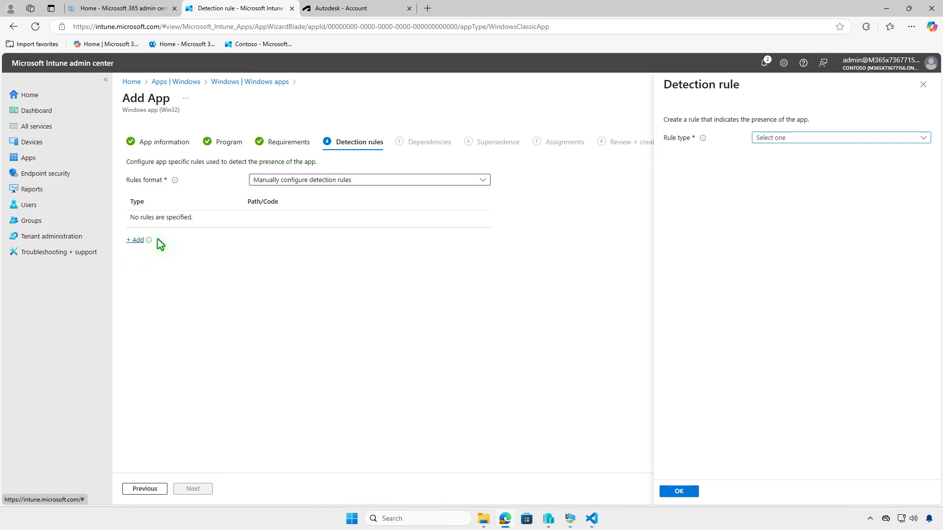
pyautogui.click(826, 133)
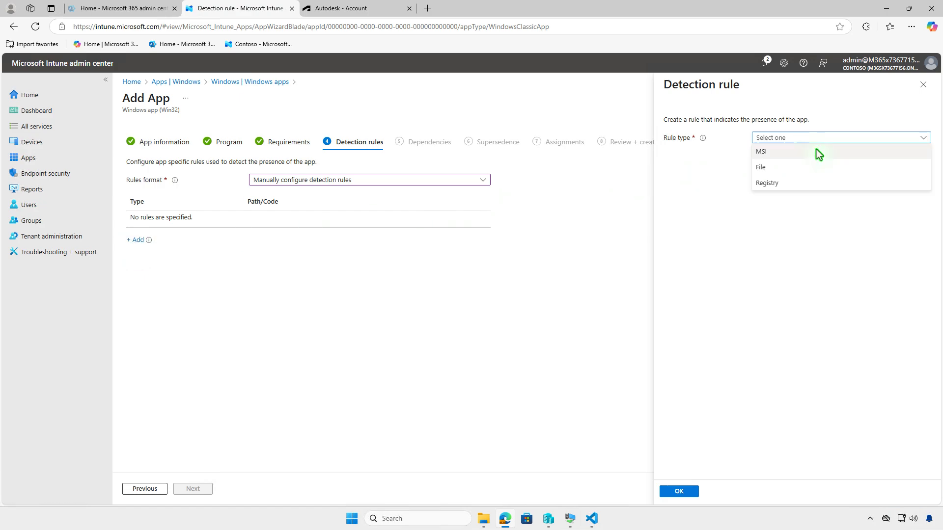
pyautogui.click(816, 149)
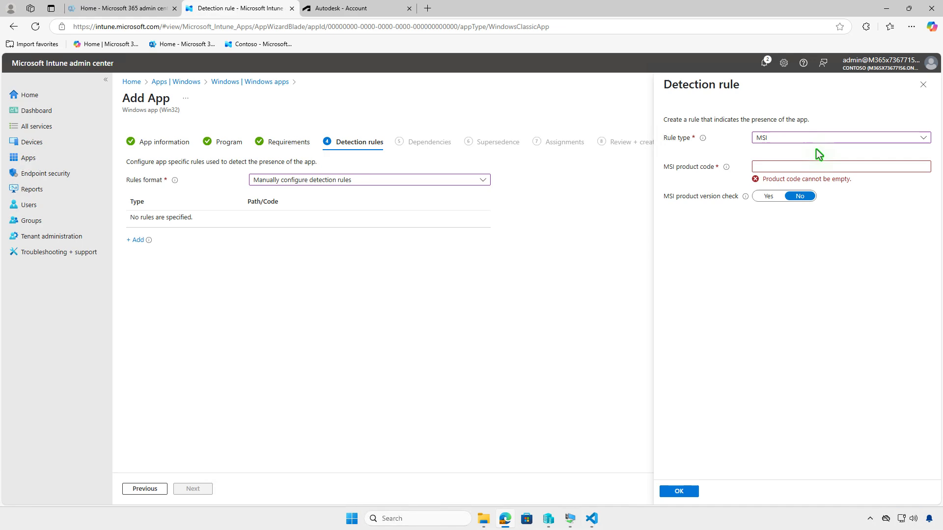
pyautogui.write('8AF028E0-3EB9-4674-BB39-38157A6A9D38')
pyautogui.click(893, 167)
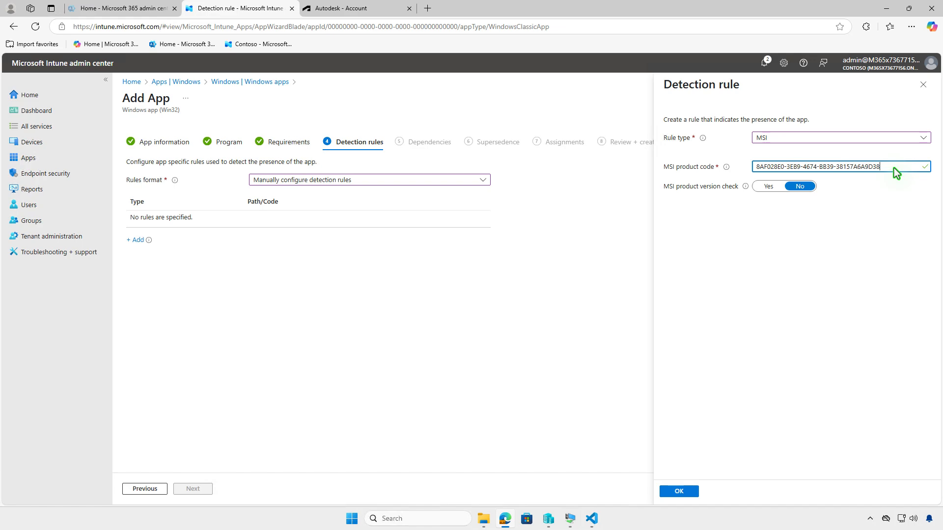
pyautogui.click(687, 492)
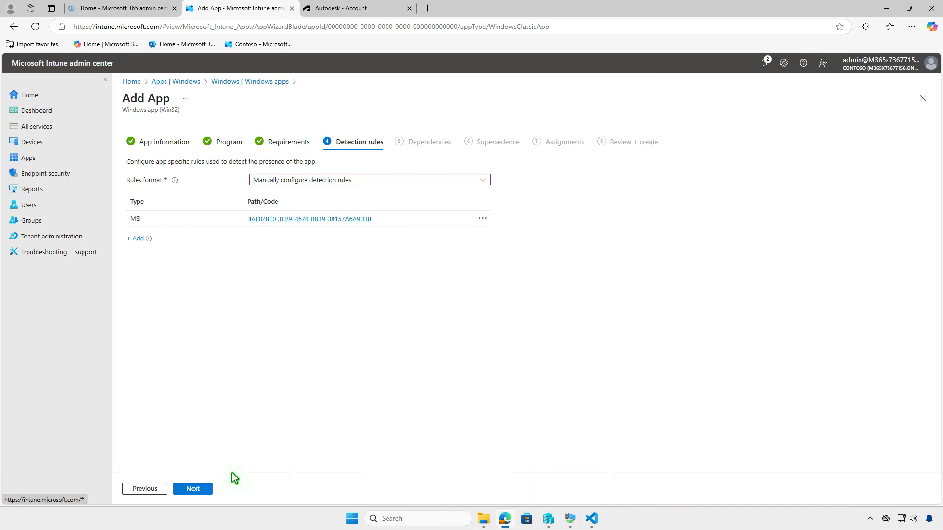
# Step: Continue past the detection rules, dependencies and supersedence to the assignments without adding any dependent or superseded apps
pyautogui.click(199, 491)
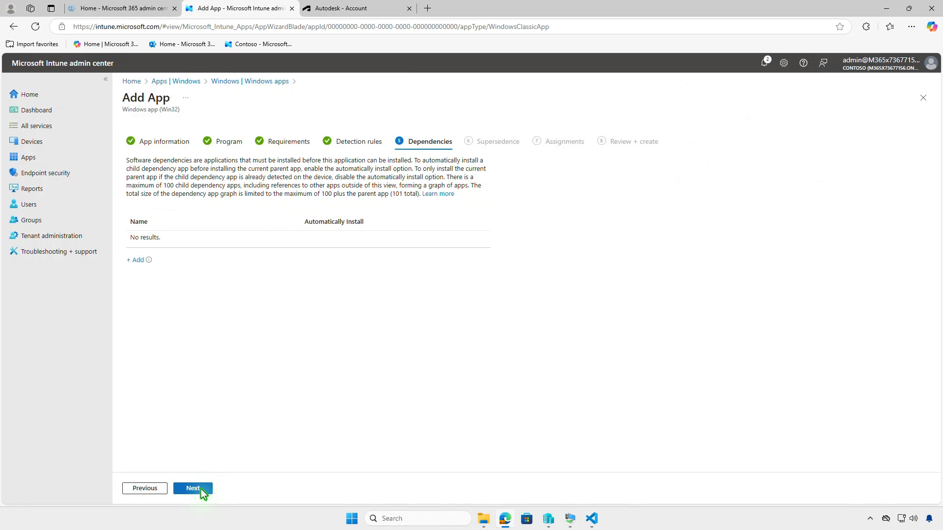
pyautogui.click(201, 489)
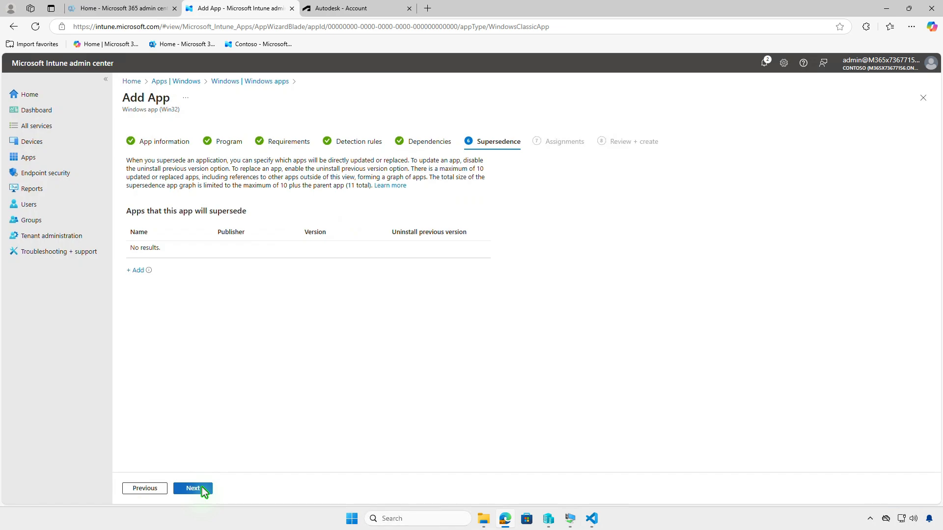
pyautogui.click(202, 489)
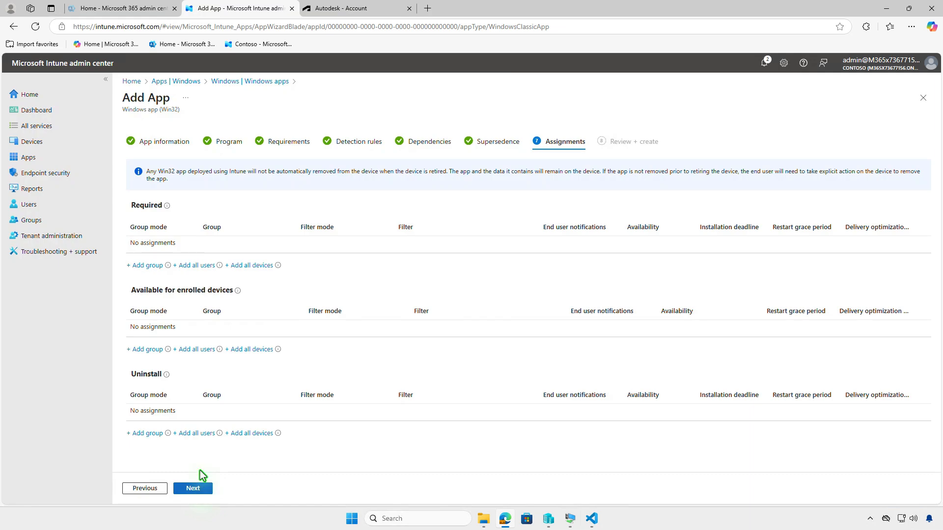
# Step: Assign the app as required to the Test_Devices group and review its assignment settings, keeping the defaults
pyautogui.click(155, 266)
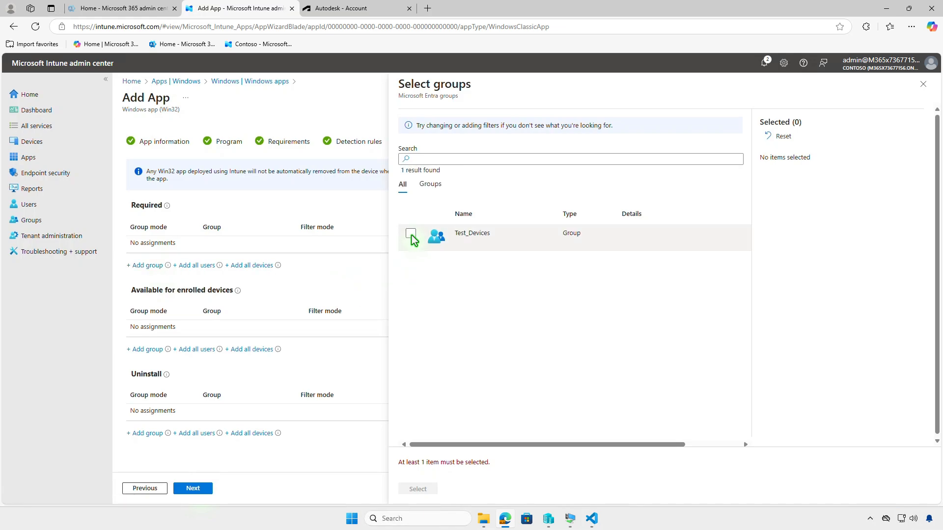
pyautogui.click(412, 234)
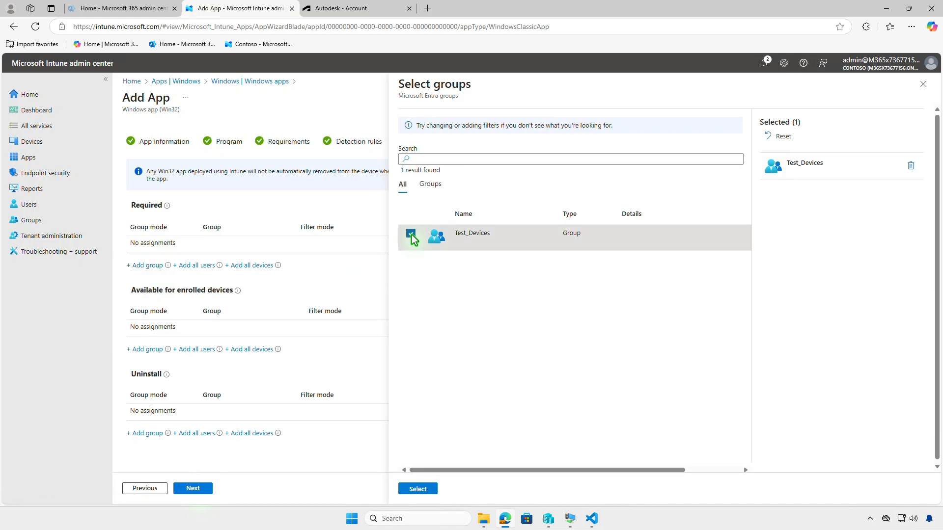
pyautogui.click(421, 489)
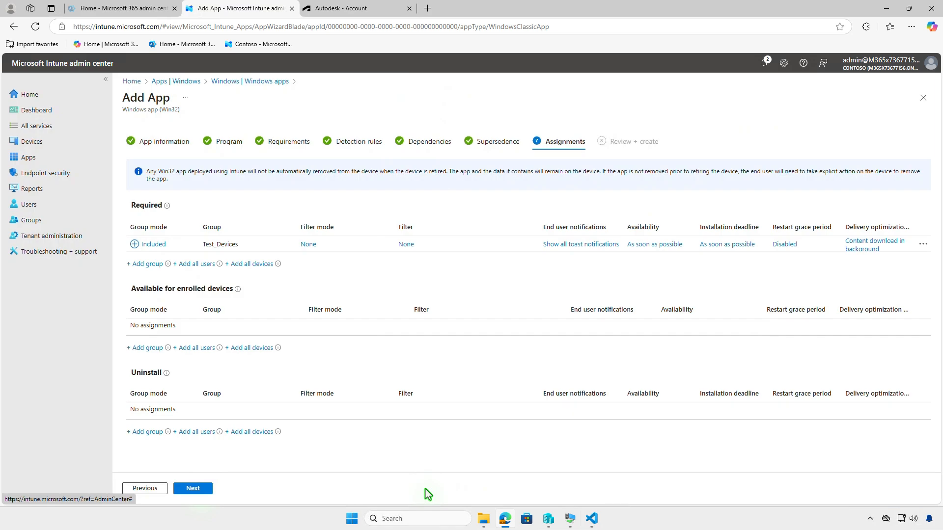
pyautogui.click(570, 245)
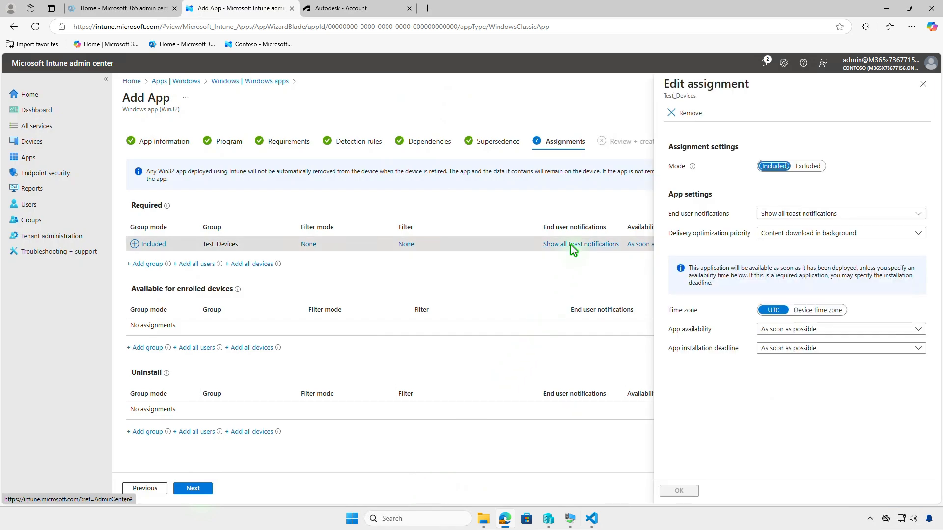
pyautogui.click(921, 84)
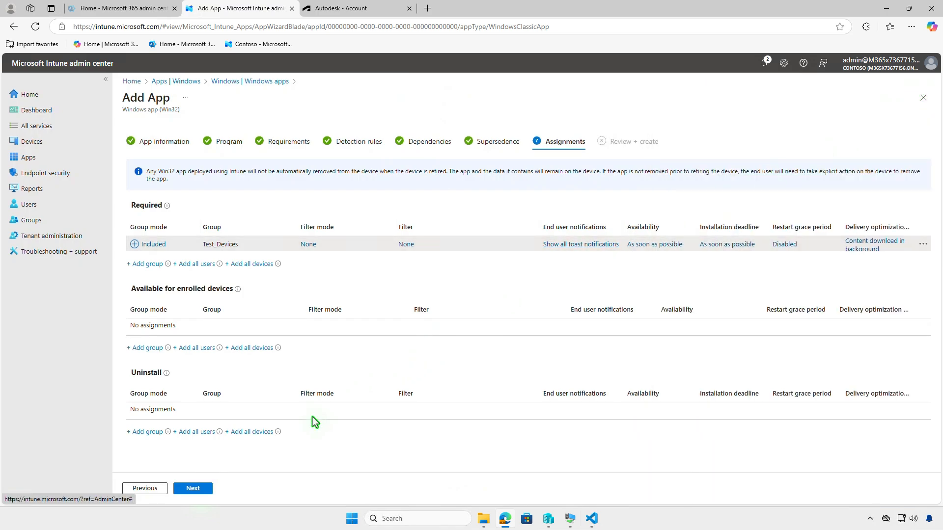
# Step: Create the Autodesk Maya app from the review page and check its upload in the notifications
pyautogui.click(206, 490)
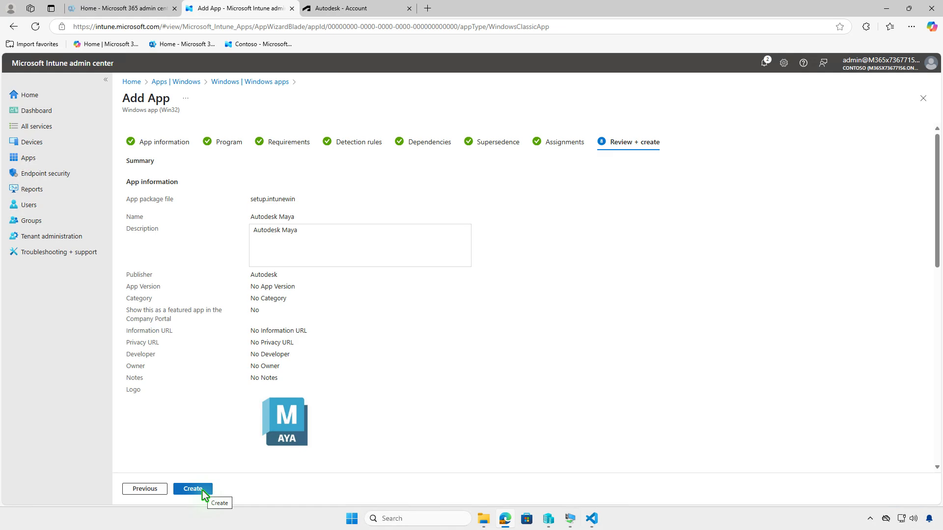
pyautogui.click(202, 489)
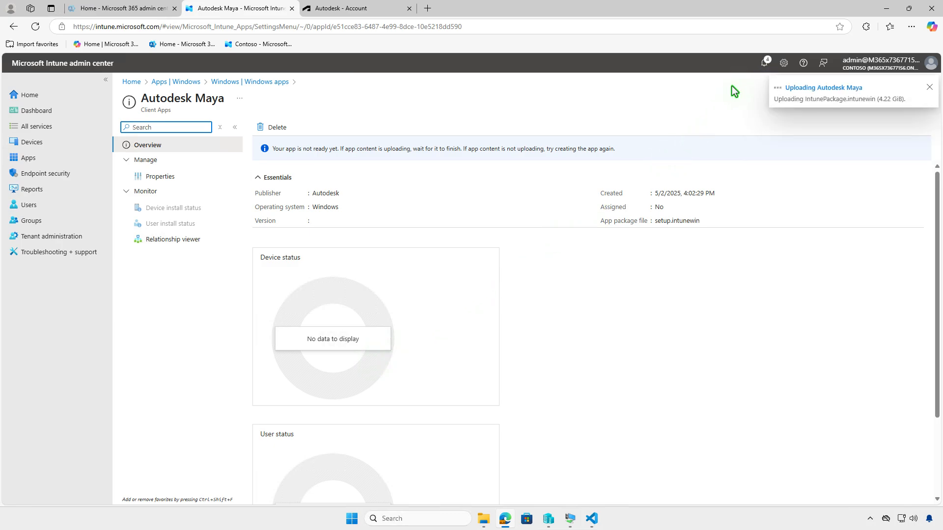
pyautogui.click(765, 64)
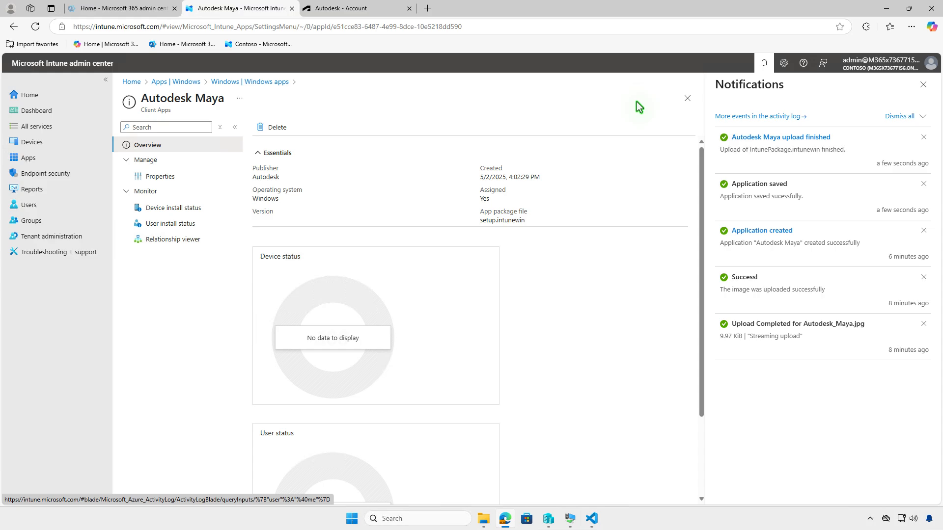
pyautogui.click(887, 9)
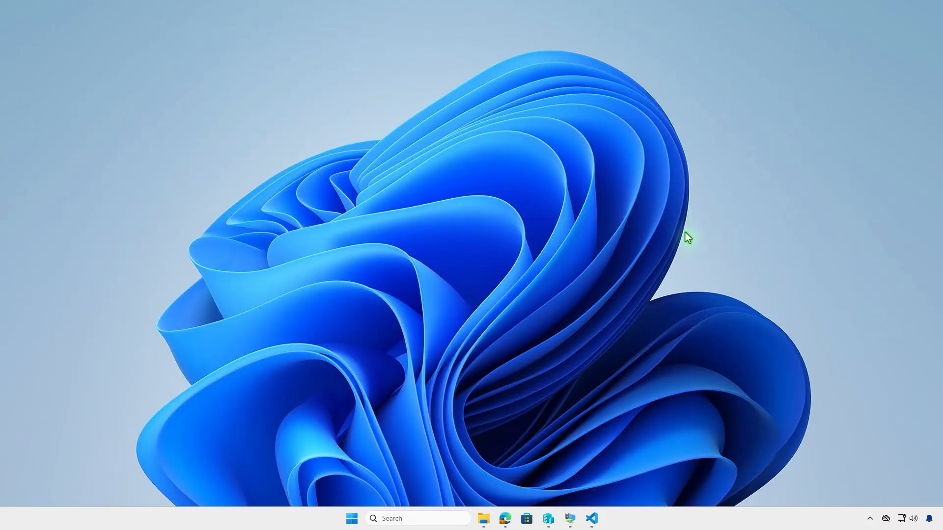
# Step: Switch to the WIN10-CLT virtual machine and examine the device sync status of the connected Contoso work account
pyautogui.click(571, 518)
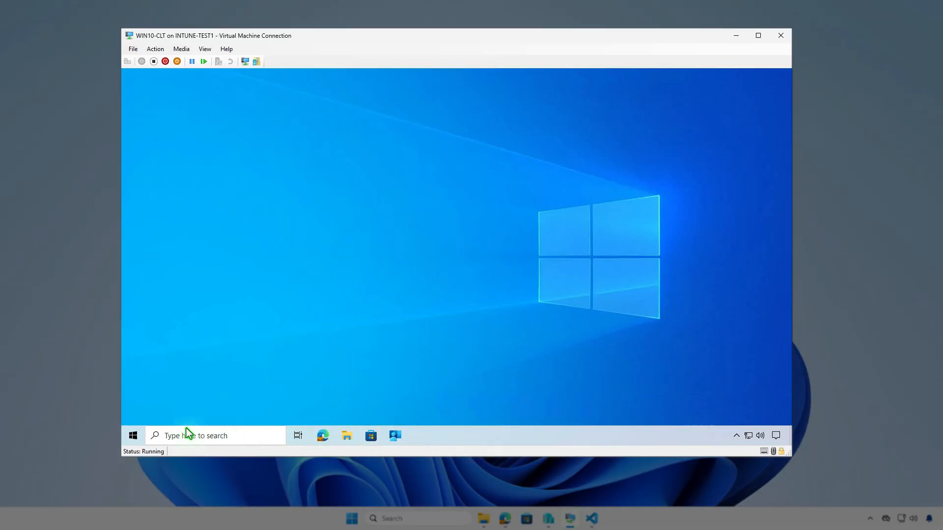
pyautogui.click(134, 435)
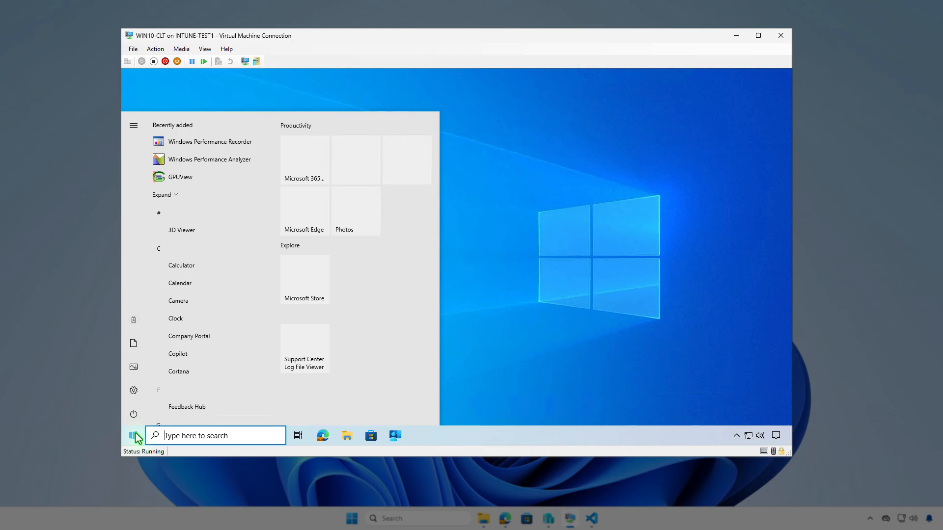
pyautogui.click(138, 322)
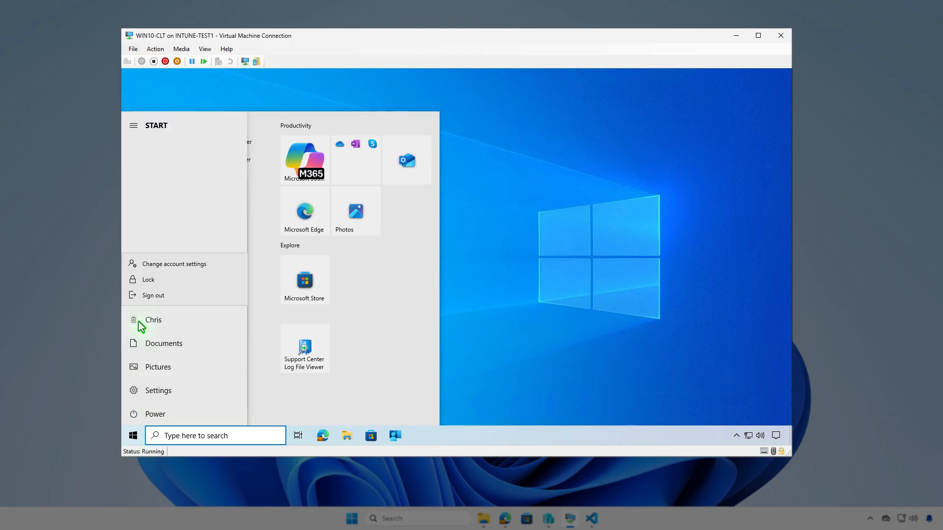
pyautogui.click(210, 267)
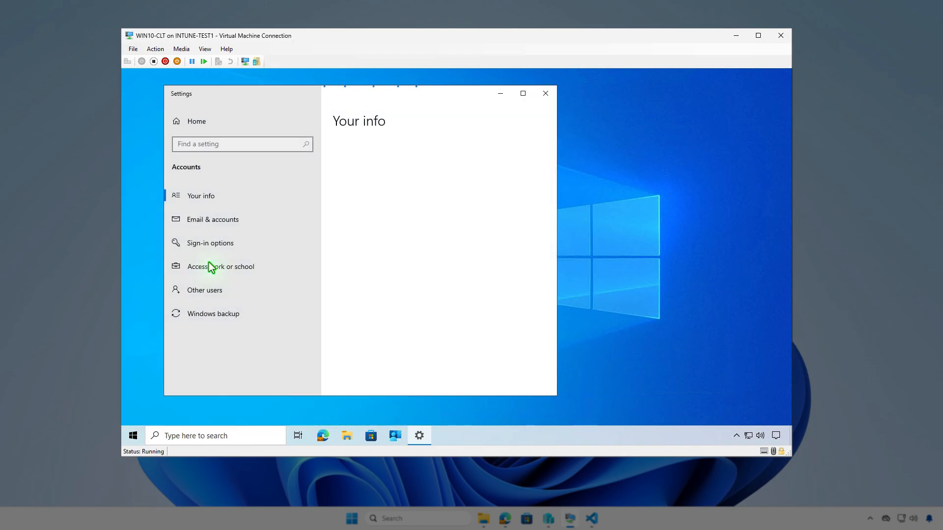
pyautogui.click(272, 270)
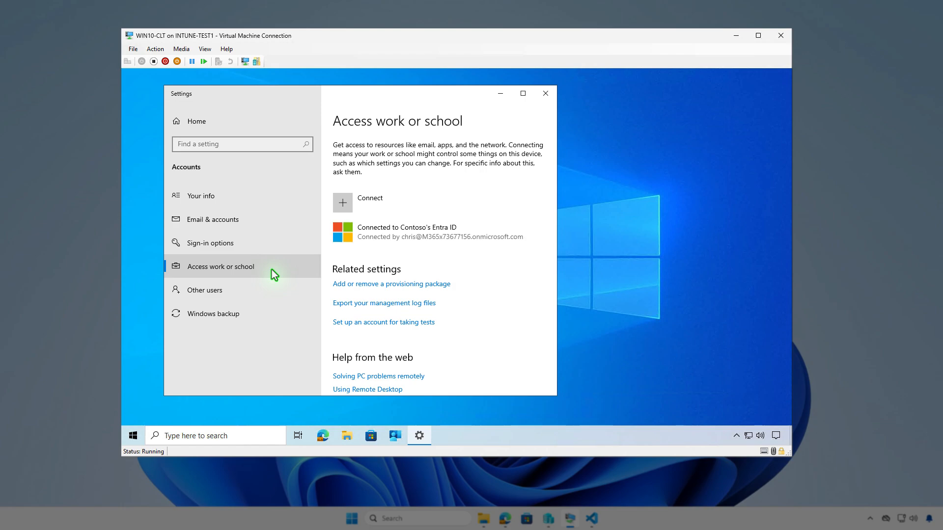
pyautogui.click(487, 230)
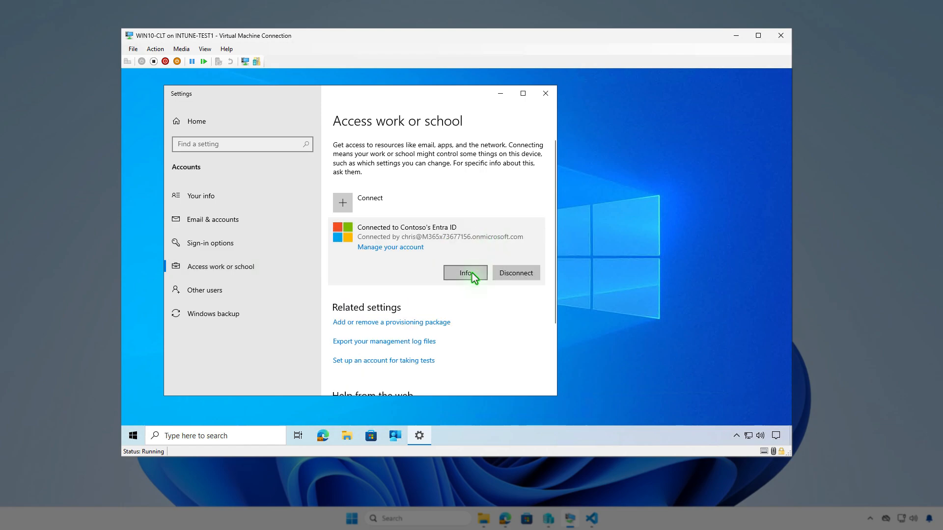
pyautogui.click(465, 273)
pyautogui.scroll(-5, 472, 273)
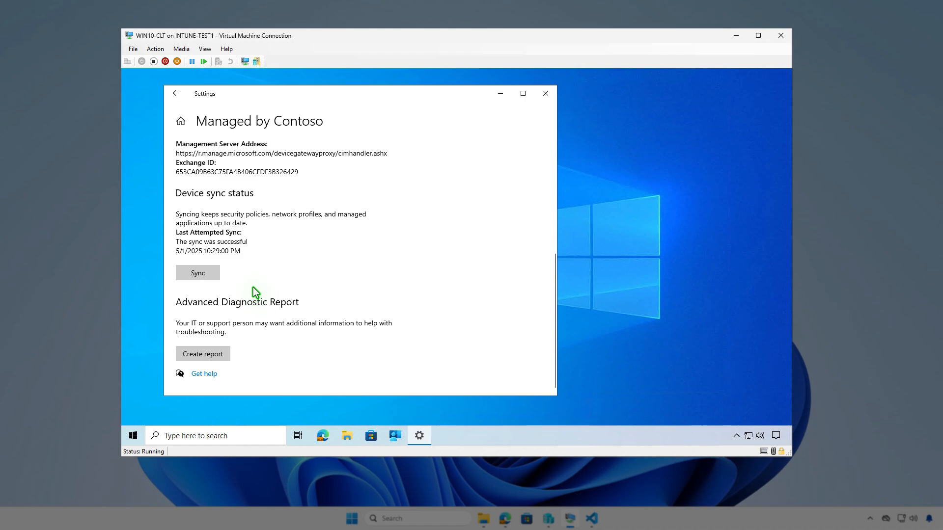
pyautogui.click(500, 95)
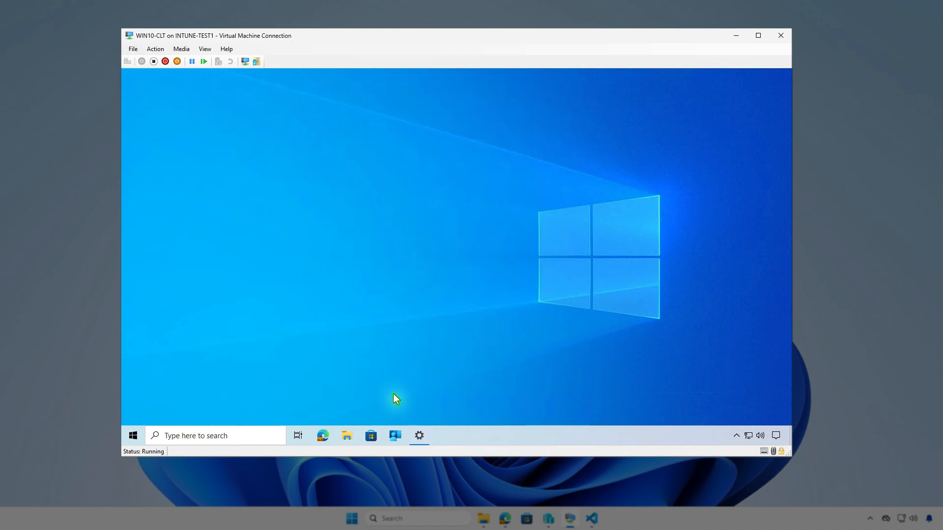
# Step: Sync the device from the Company Portal settings and check the Intune software distribution notifications
pyautogui.click(395, 435)
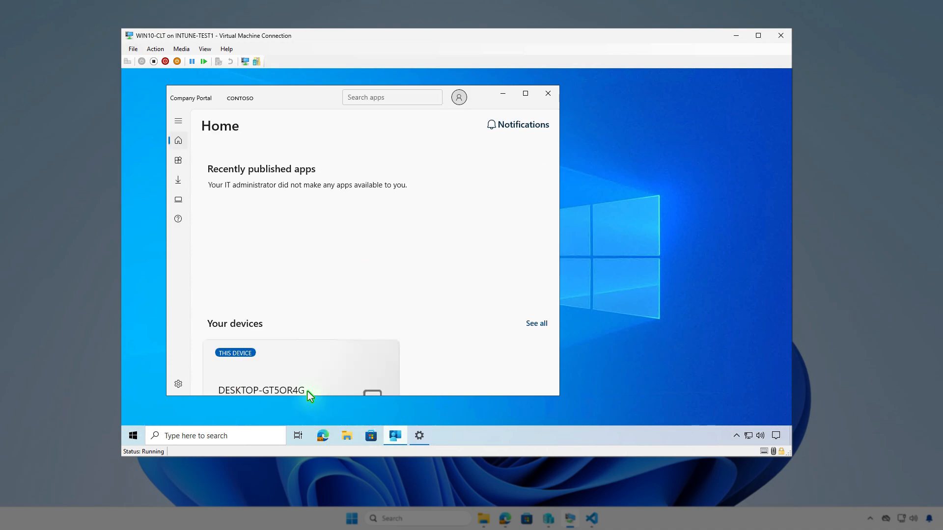
pyautogui.click(179, 385)
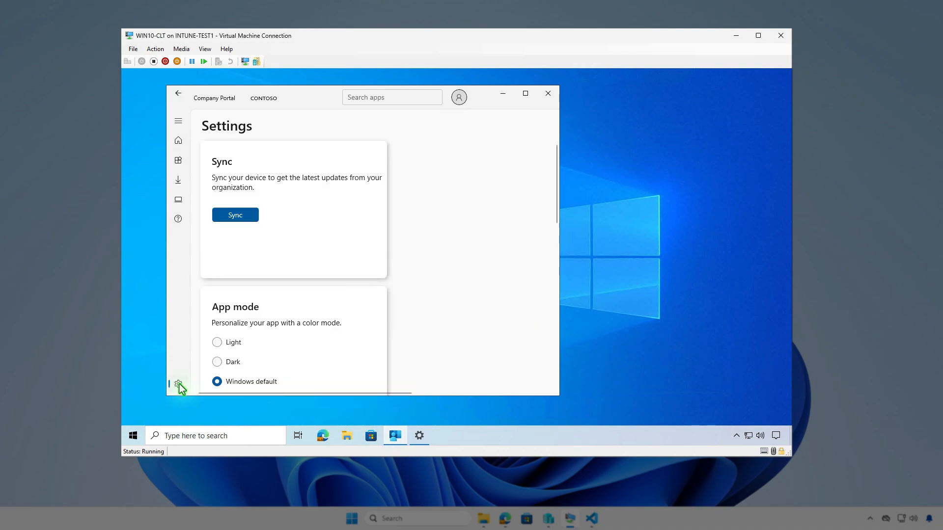
pyautogui.click(246, 216)
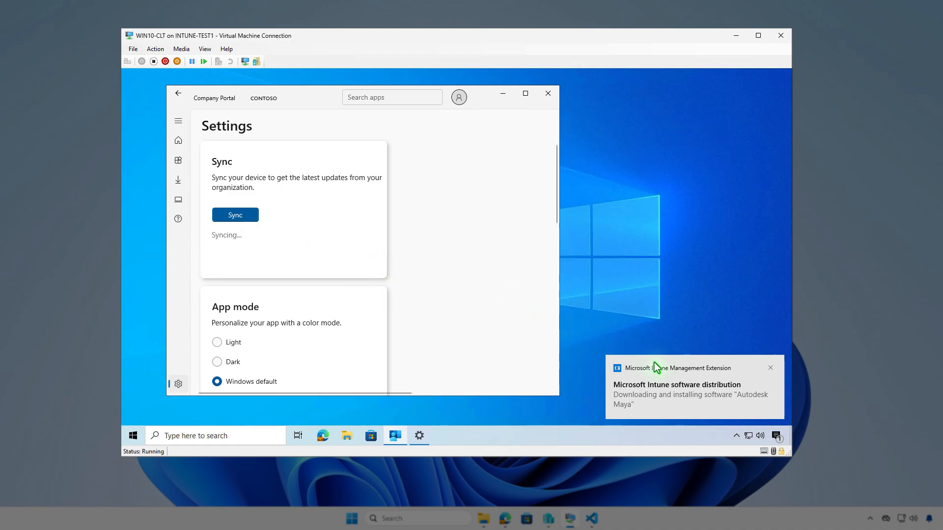
pyautogui.click(775, 437)
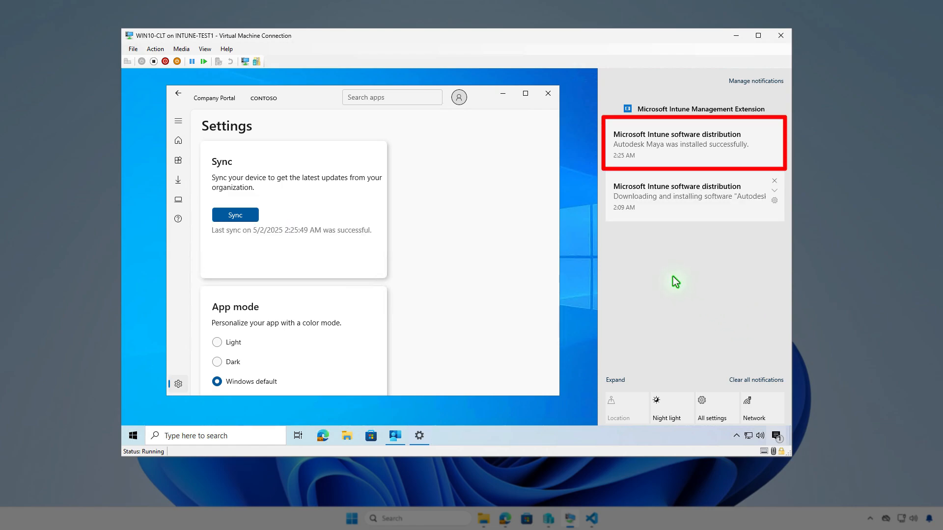
pyautogui.click(504, 97)
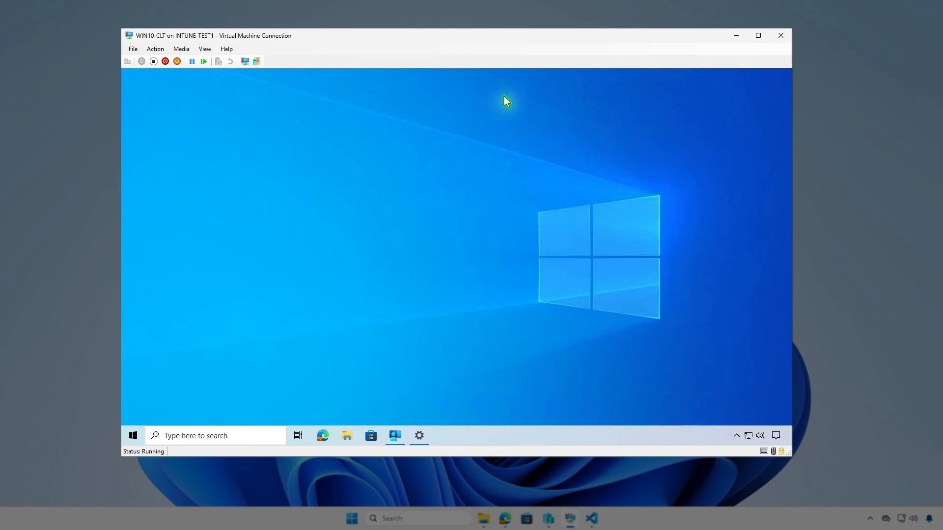
# Step: Search the virtual machine's installed apps for "may" and examine the Maya entries
pyautogui.rightClick(135, 436)
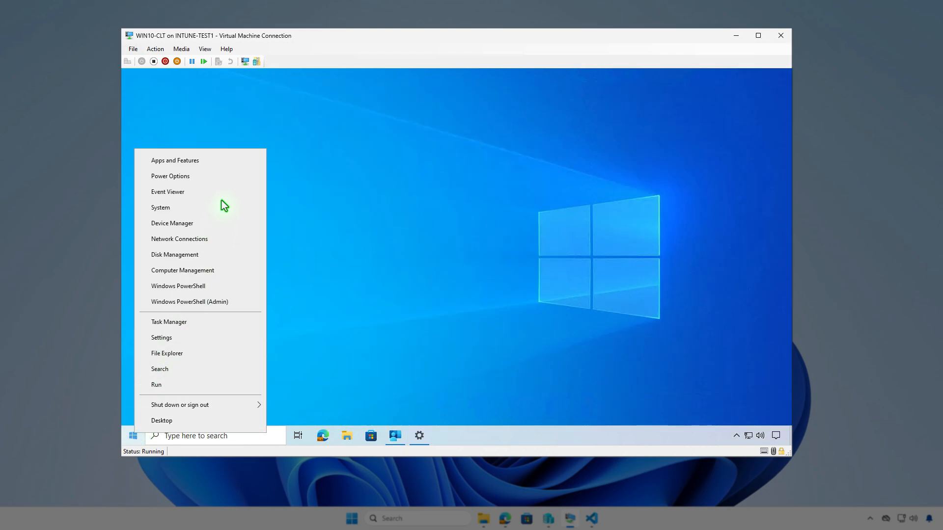
pyautogui.click(224, 159)
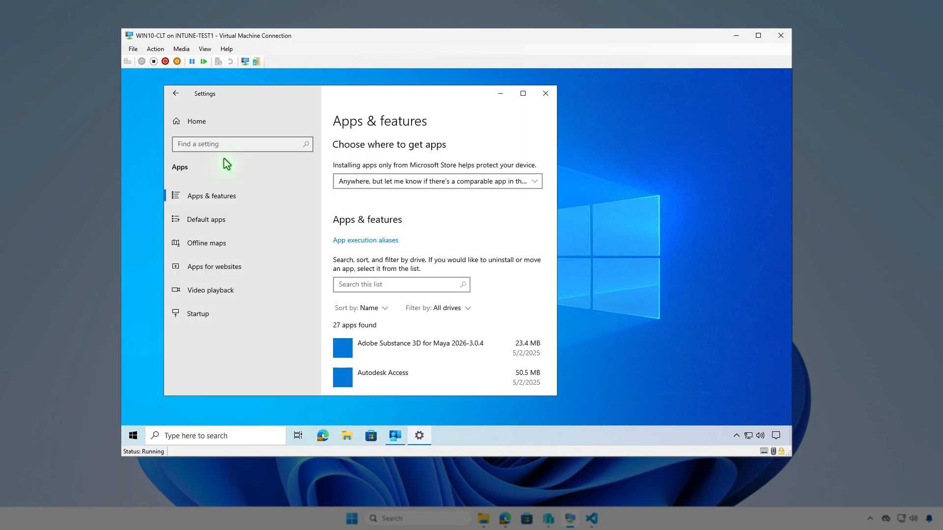
pyautogui.click(390, 287)
pyautogui.write('may')
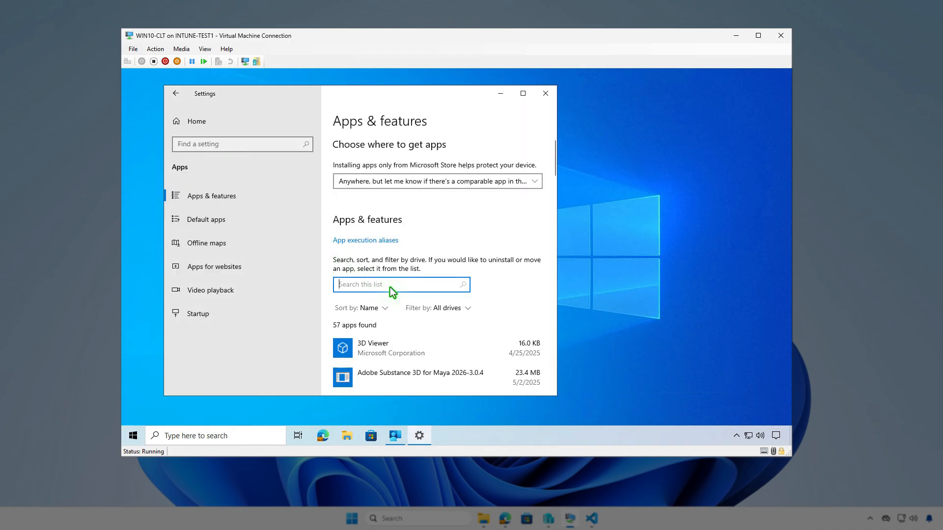
pyautogui.scroll(-3, 486, 310)
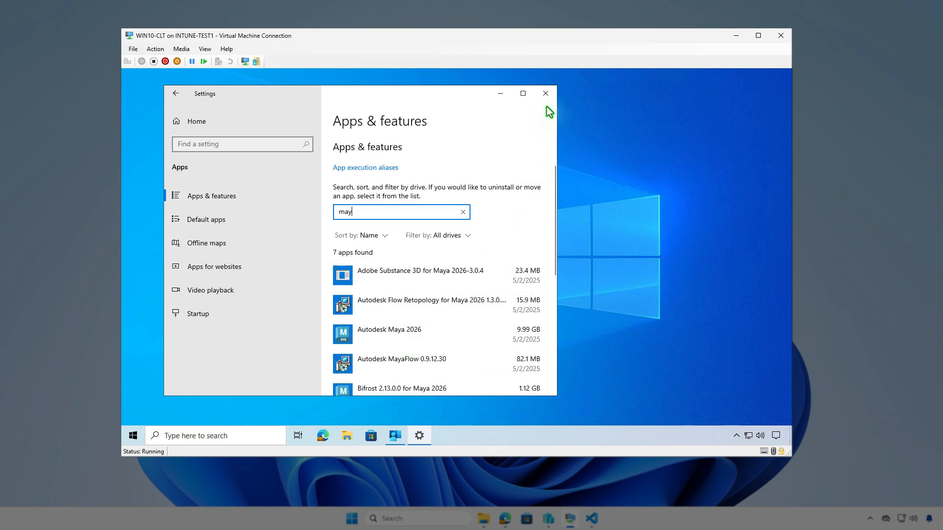
pyautogui.click(546, 94)
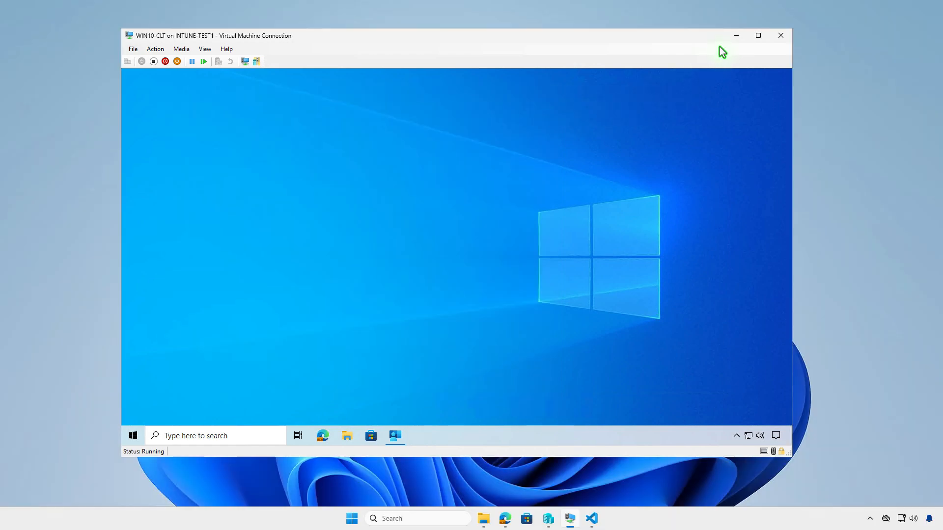
# Step: Switch to the Intune admin center, reload the Autodesk Maya overview and check its device install status
pyautogui.click(736, 35)
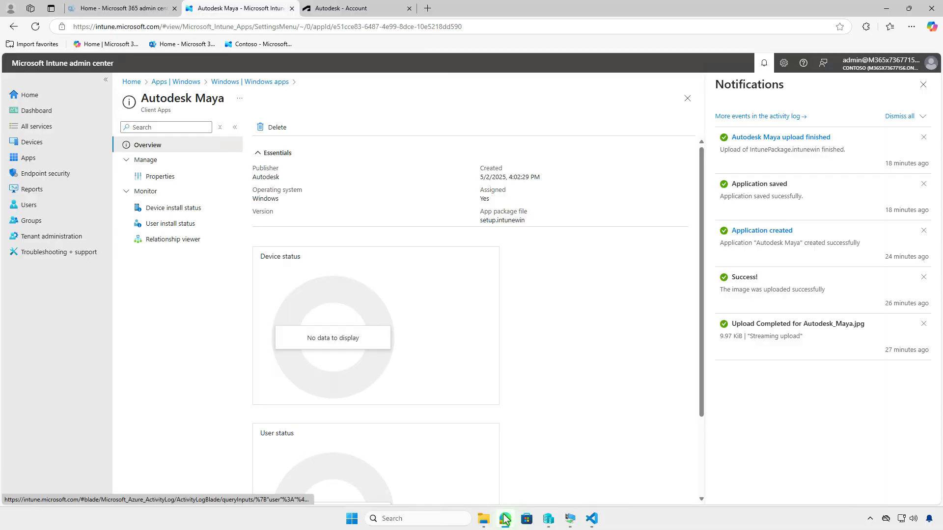
pyautogui.click(35, 26)
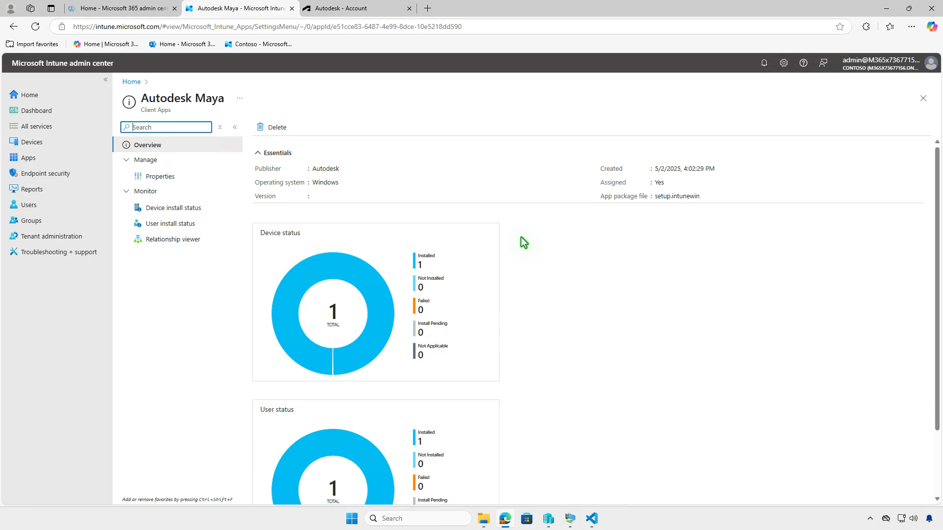
pyautogui.click(189, 210)
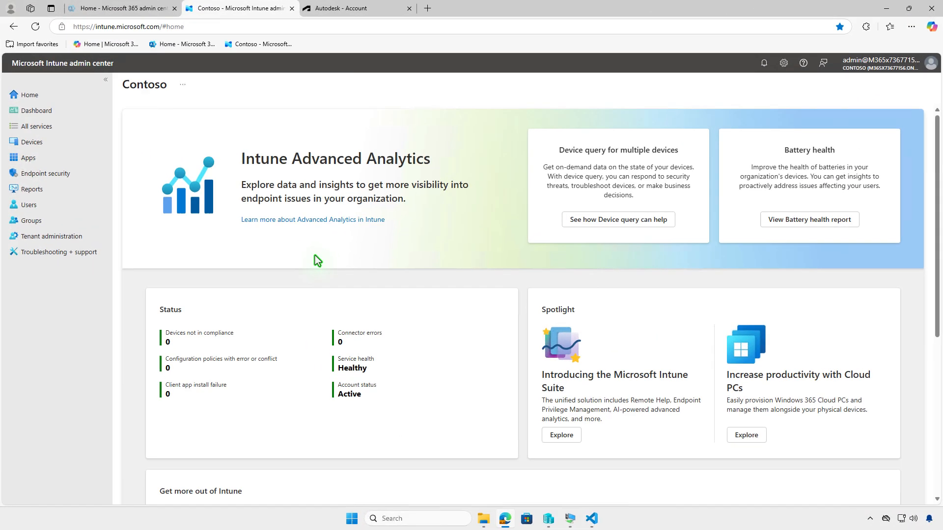
# Step: Edit the assignments of the Autodesk Maya Windows app and remove the Test_Devices group from Required
pyautogui.click(69, 160)
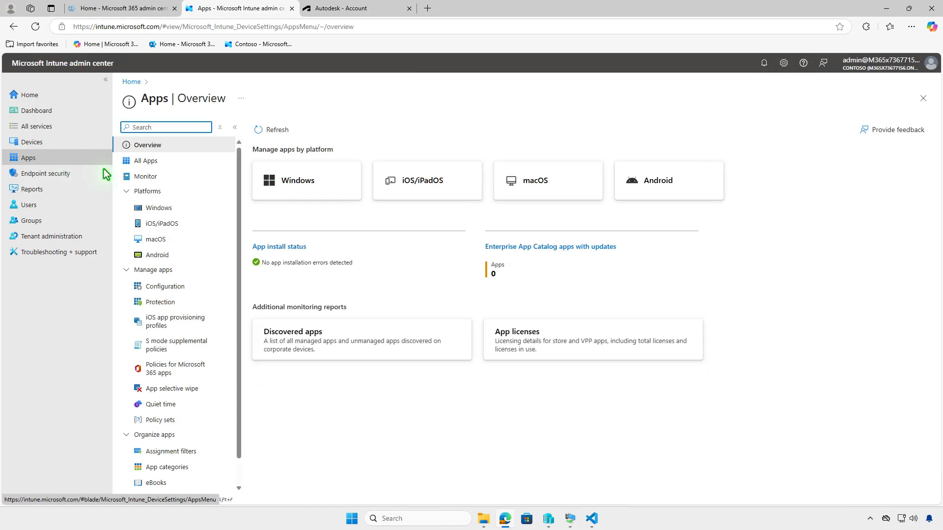
pyautogui.click(184, 209)
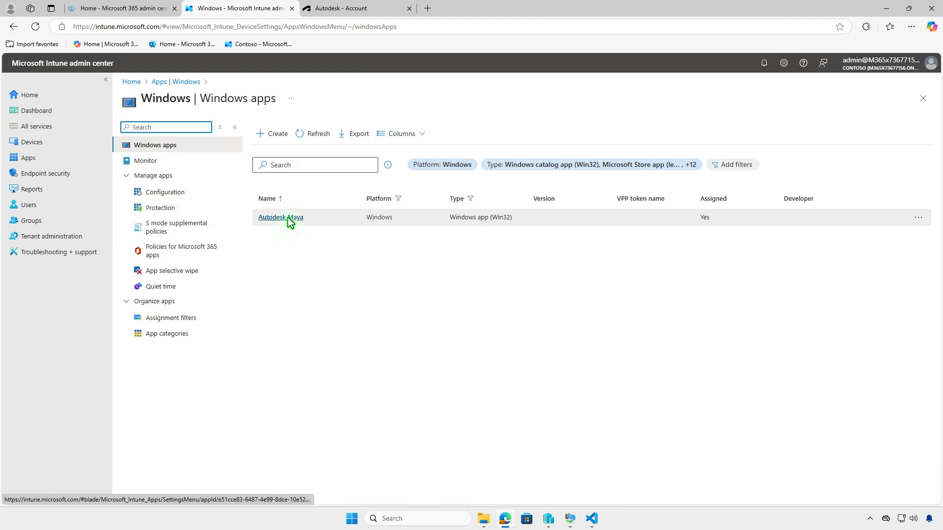
pyautogui.click(288, 218)
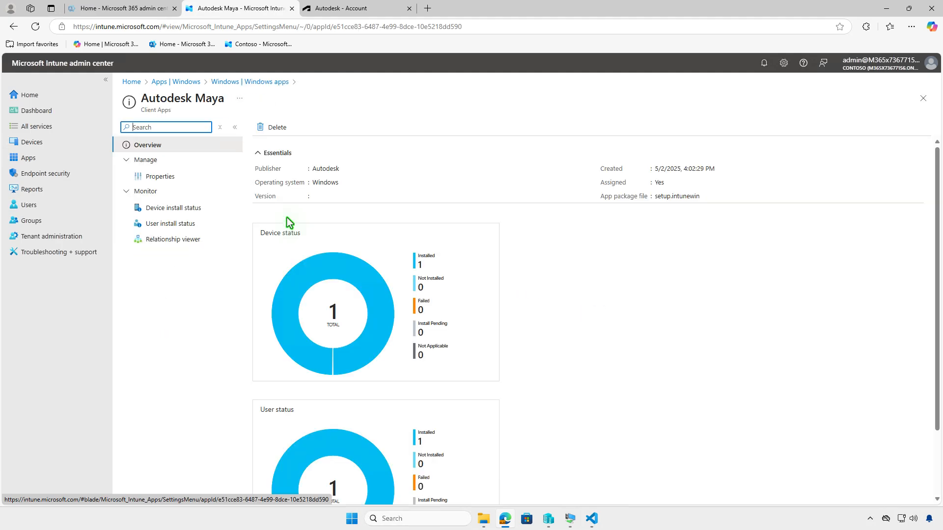
pyautogui.click(176, 177)
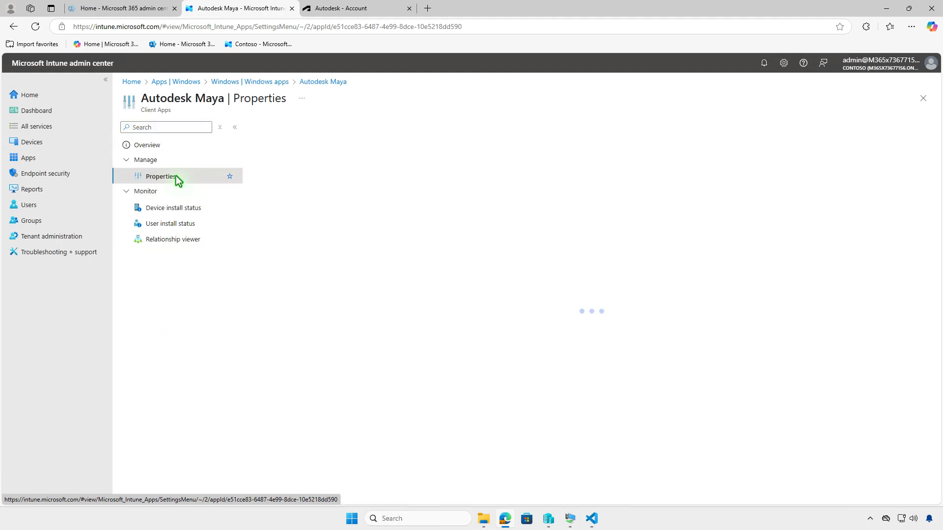
pyautogui.scroll(-10, 470, 285)
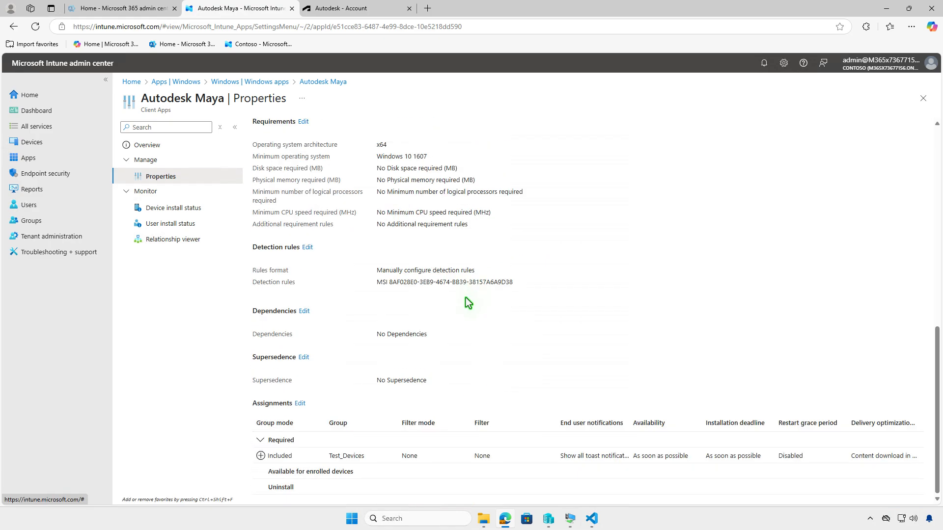
pyautogui.click(300, 404)
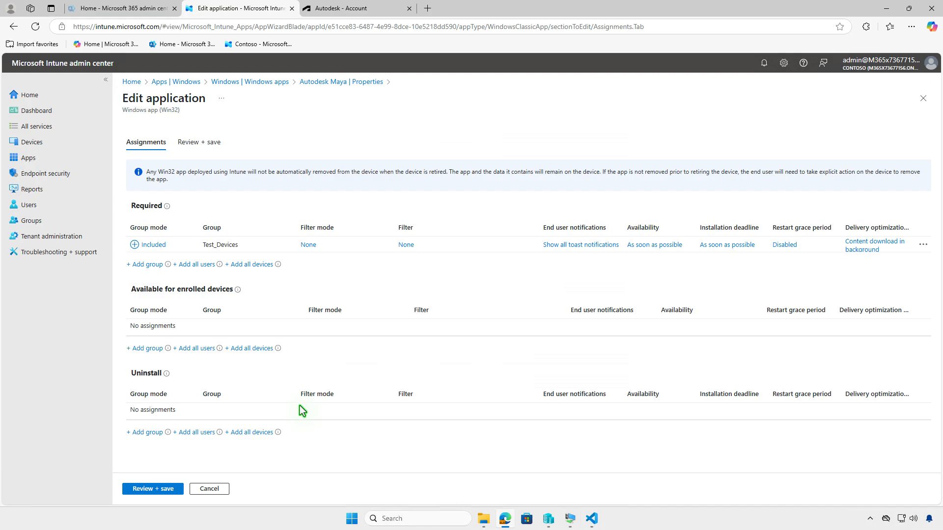
pyautogui.click(922, 246)
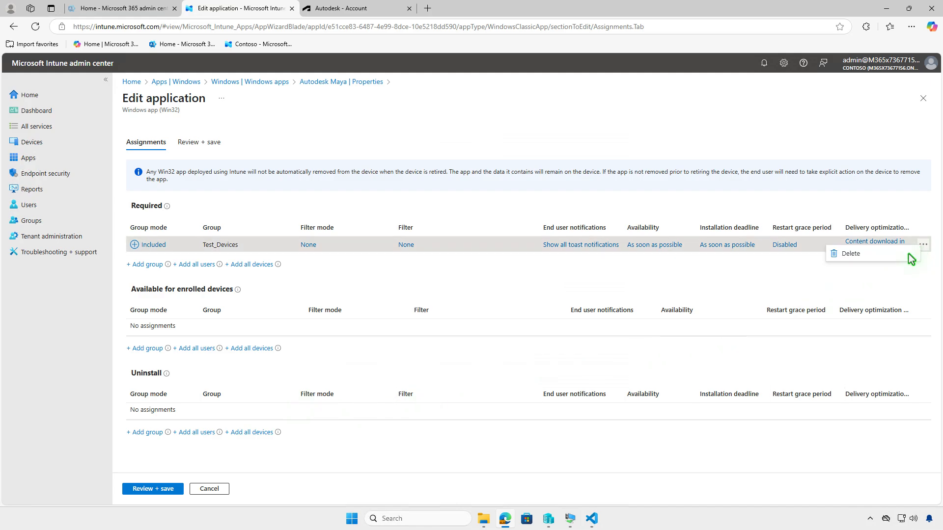
pyautogui.click(872, 257)
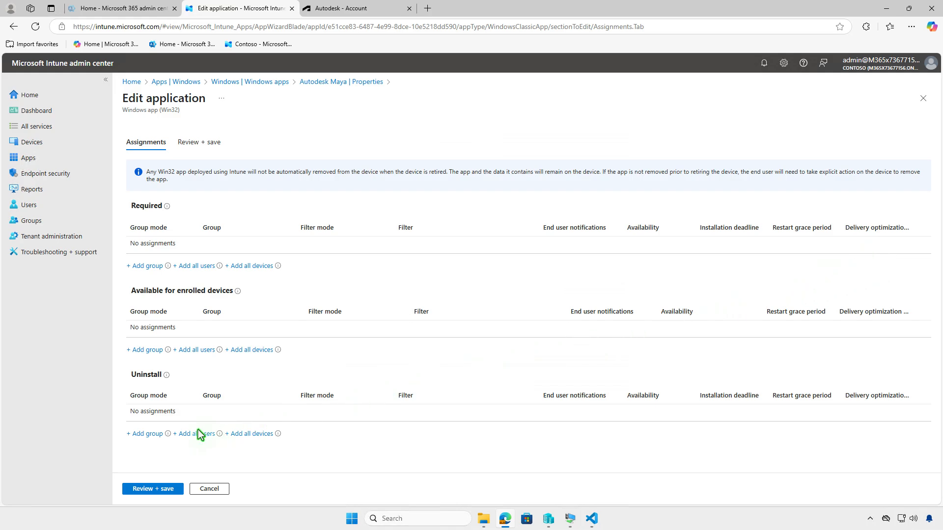
# Step: Add the Test_Devices group to the app's Uninstall assignments and save the application
pyautogui.click(149, 435)
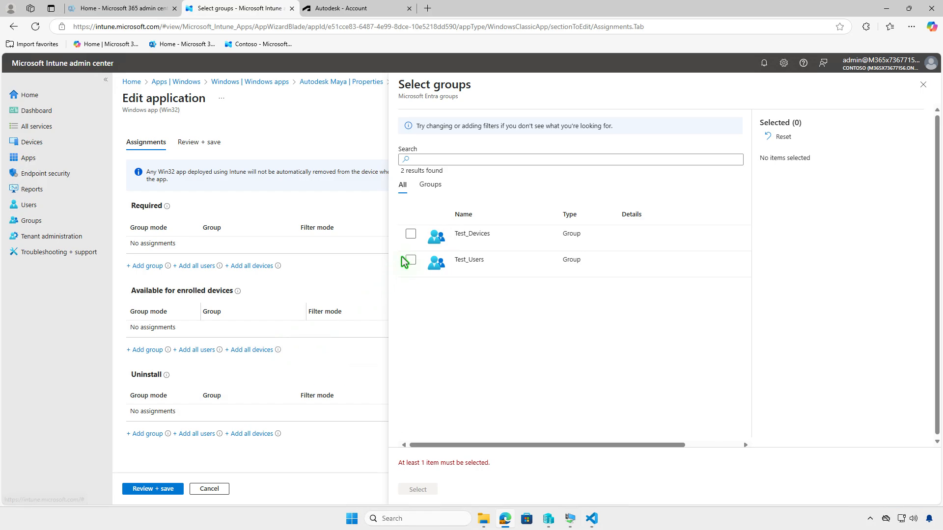
pyautogui.click(410, 233)
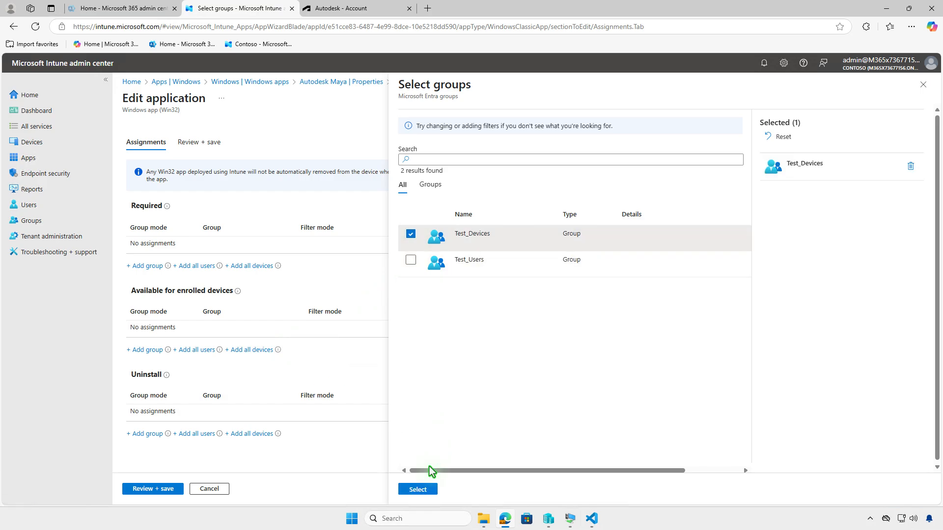
pyautogui.click(426, 490)
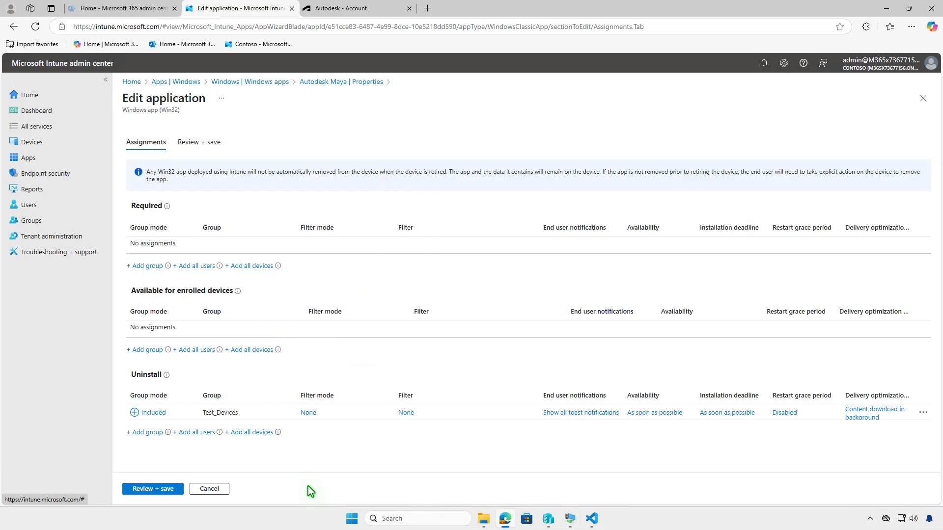
pyautogui.click(150, 492)
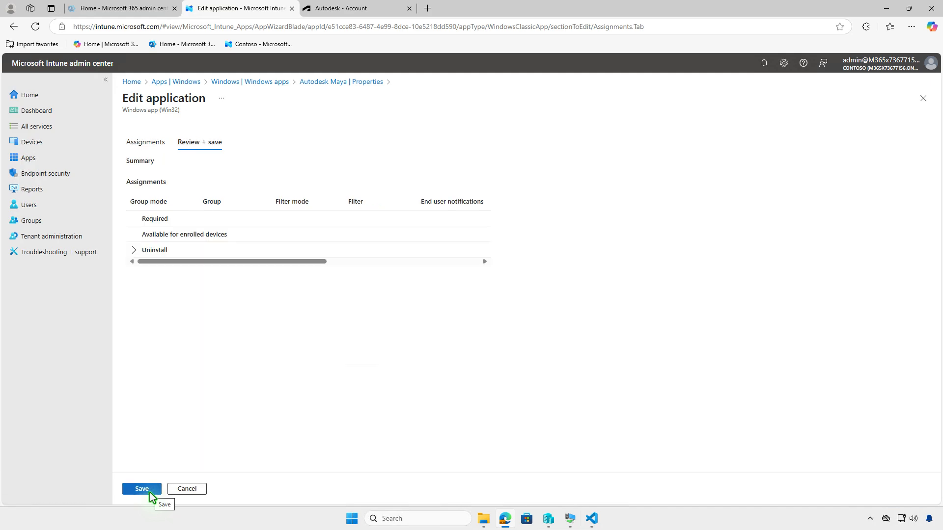
pyautogui.click(144, 490)
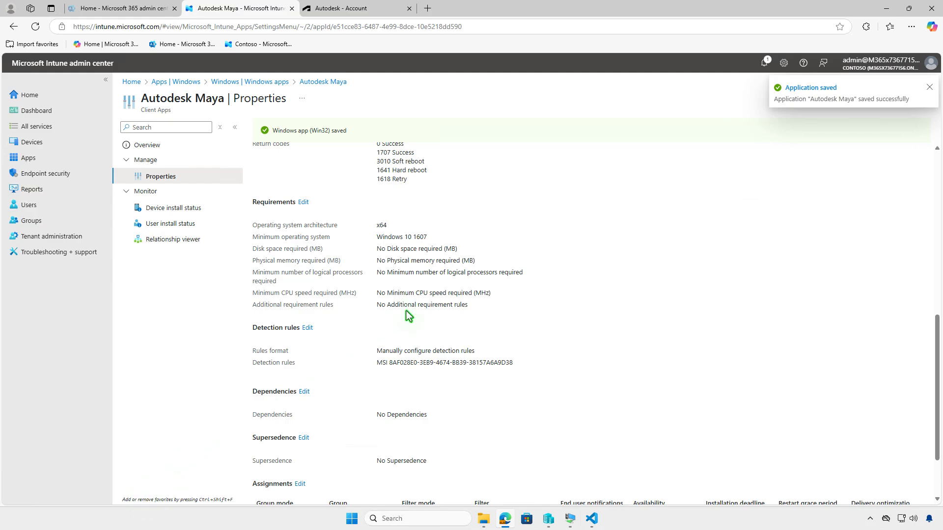
# Step: Switch to the WIN10-CLT virtual machine, sync the device from Company Portal and check the software distribution notifications
pyautogui.click(889, 11)
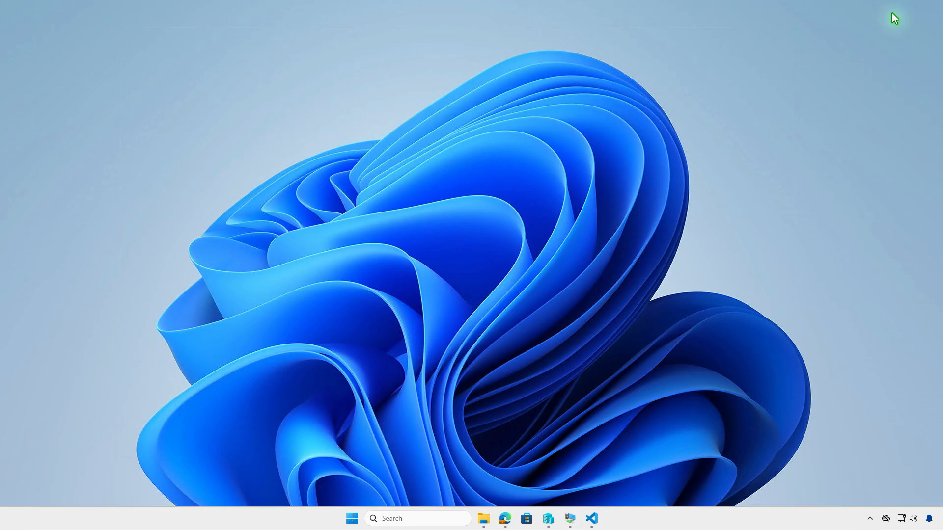
pyautogui.click(570, 519)
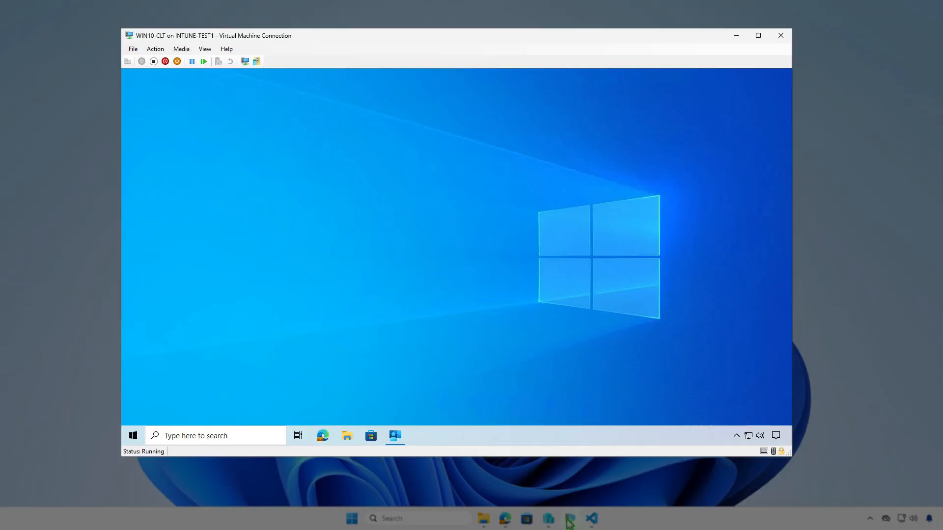
pyautogui.click(394, 439)
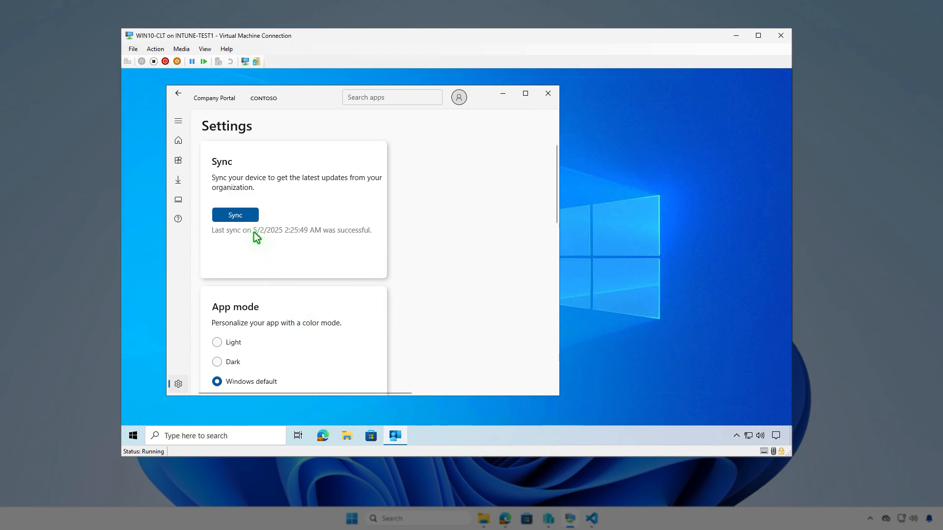
pyautogui.click(249, 217)
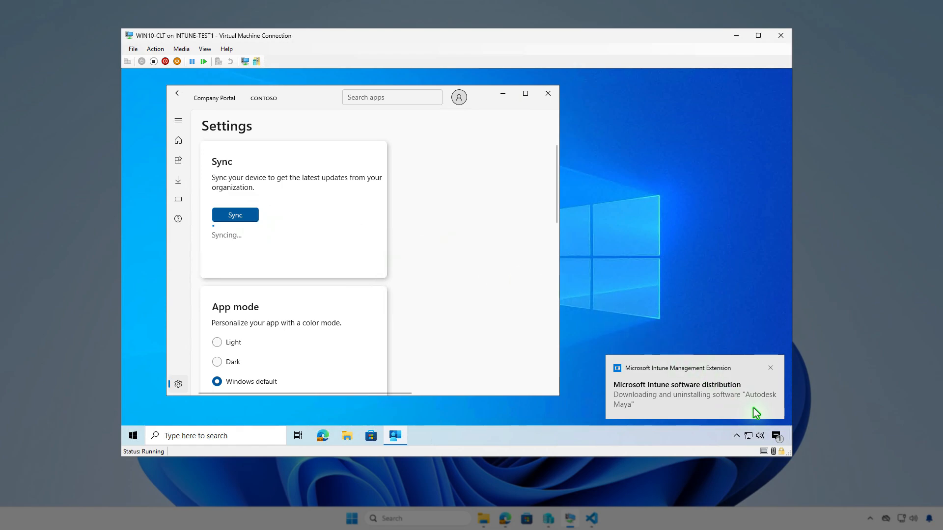
pyautogui.click(776, 437)
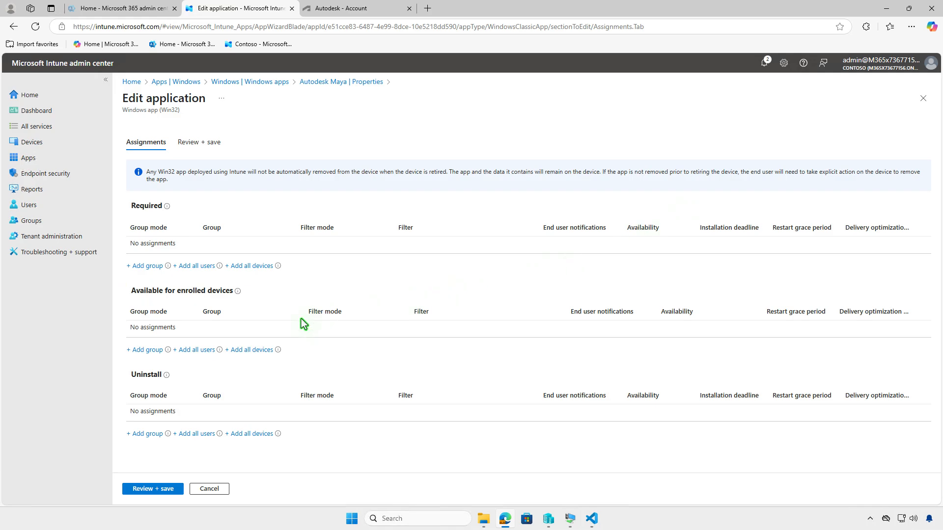
# Step: In the Intune admin center, assign Autodesk Maya as available for enrolled devices to the Test_Users group and save the application
pyautogui.click(147, 351)
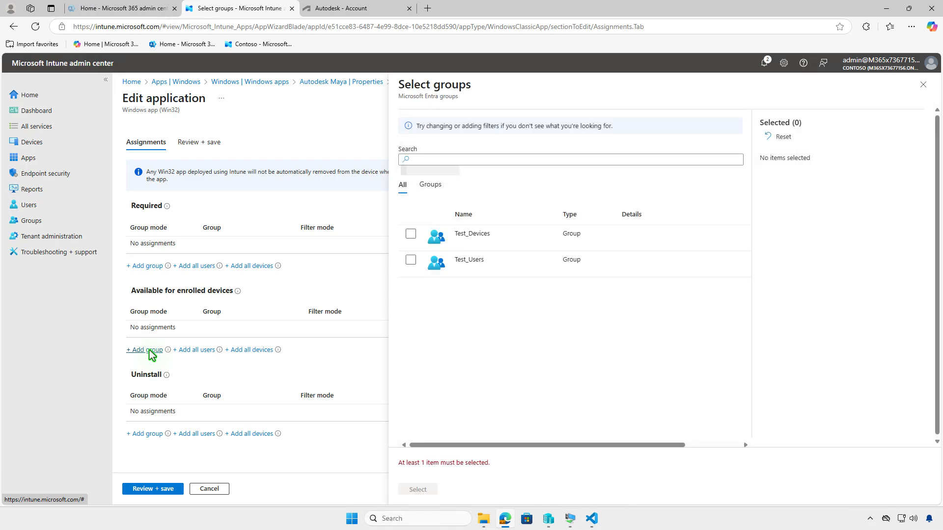
pyautogui.click(411, 260)
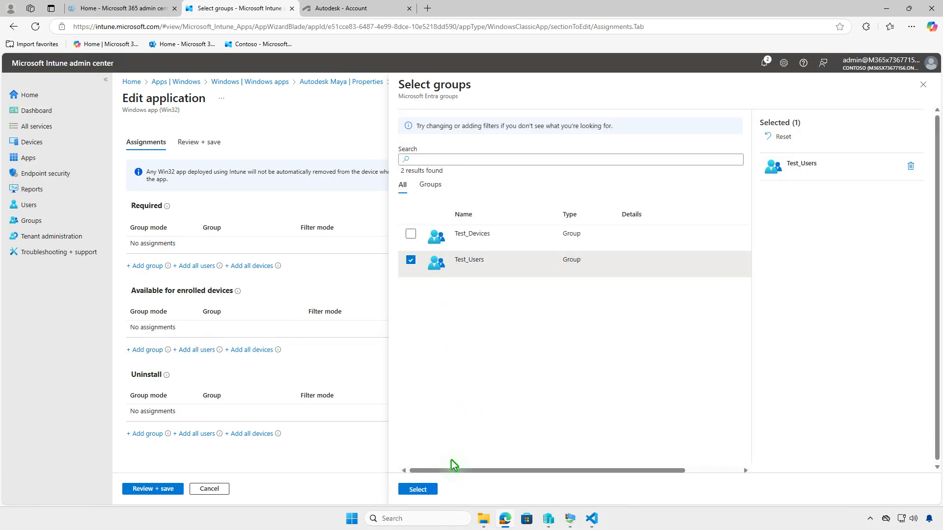
pyautogui.click(429, 489)
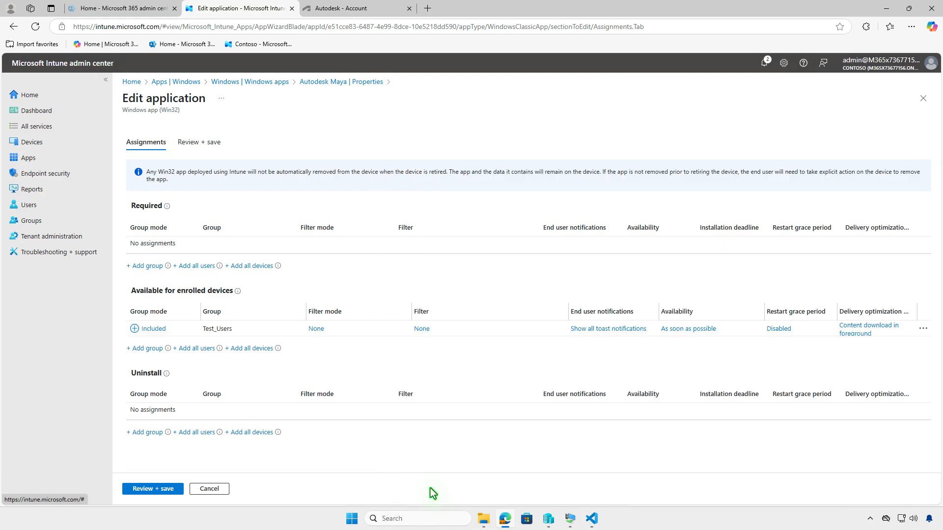
pyautogui.click(163, 489)
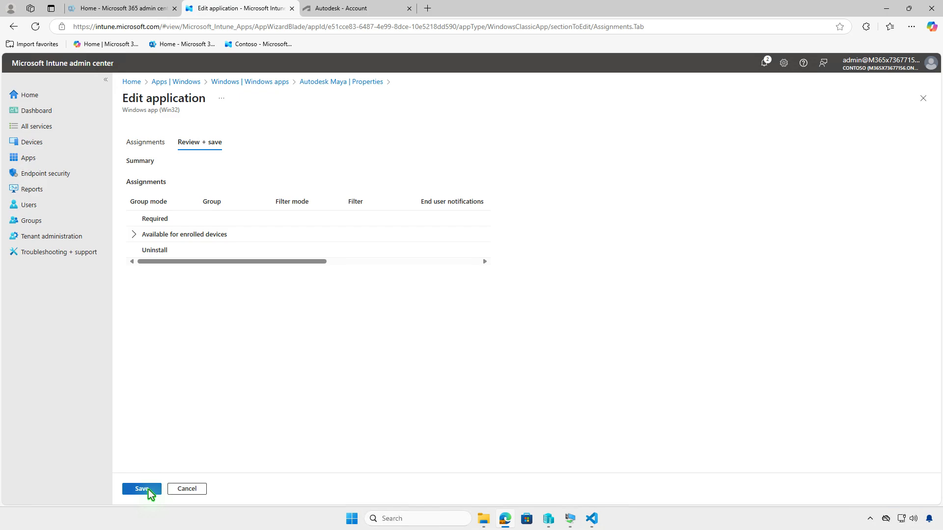
pyautogui.click(148, 490)
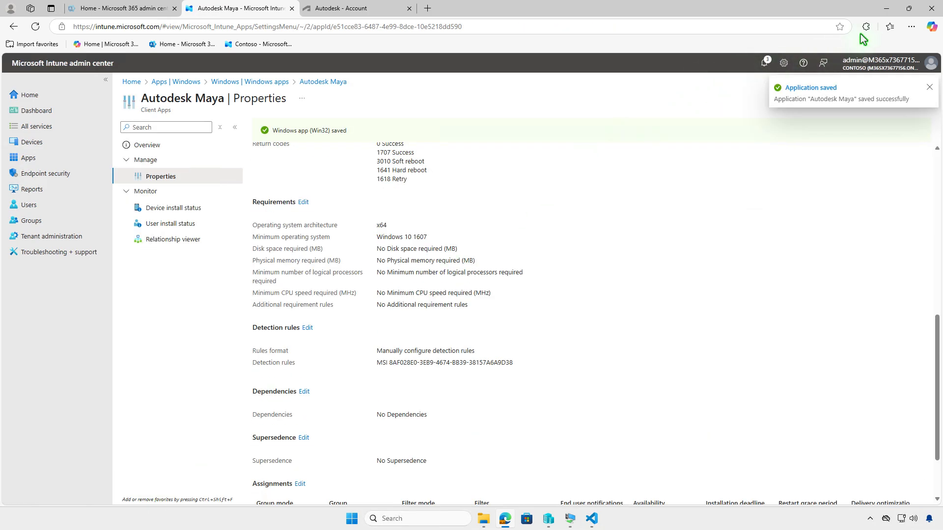
# Step: Switch to the WIN10-CLT virtual machine and look for Autodesk Maya among all apps in Company Portal
pyautogui.click(893, 9)
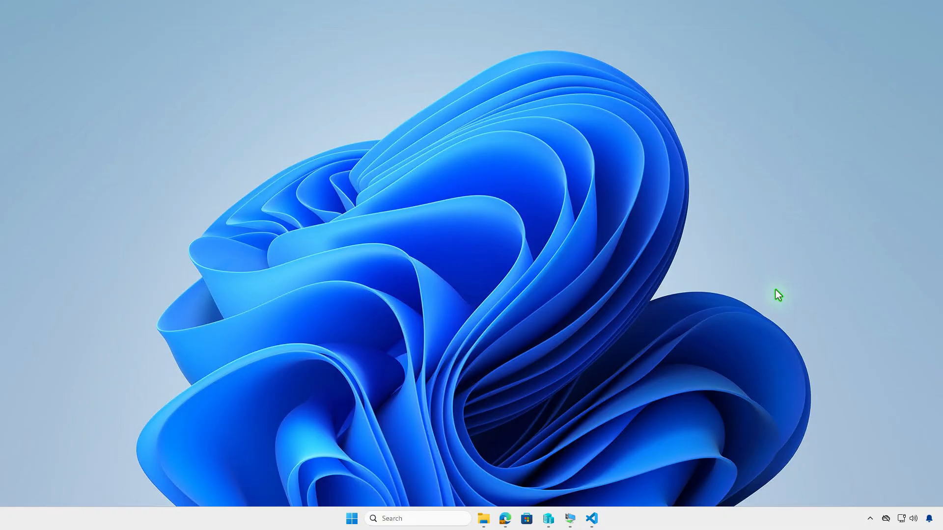
pyautogui.click(570, 518)
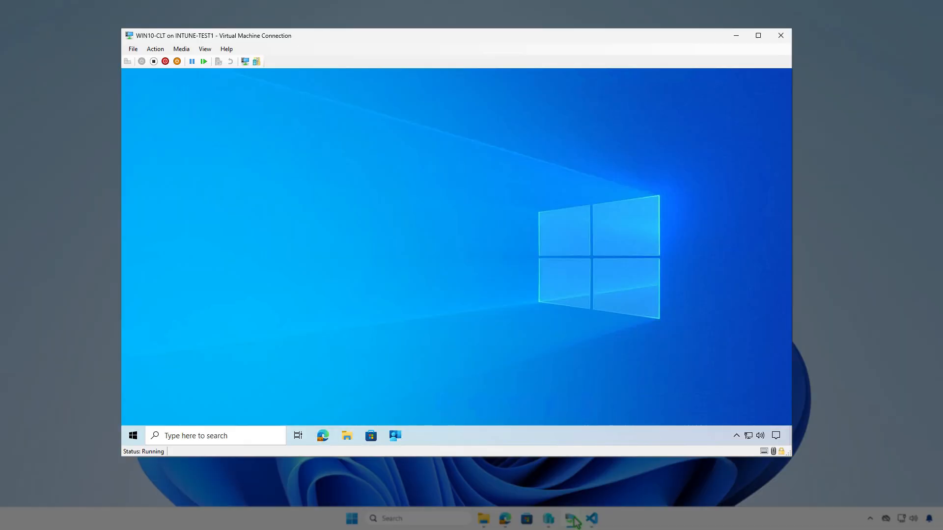
pyautogui.click(399, 438)
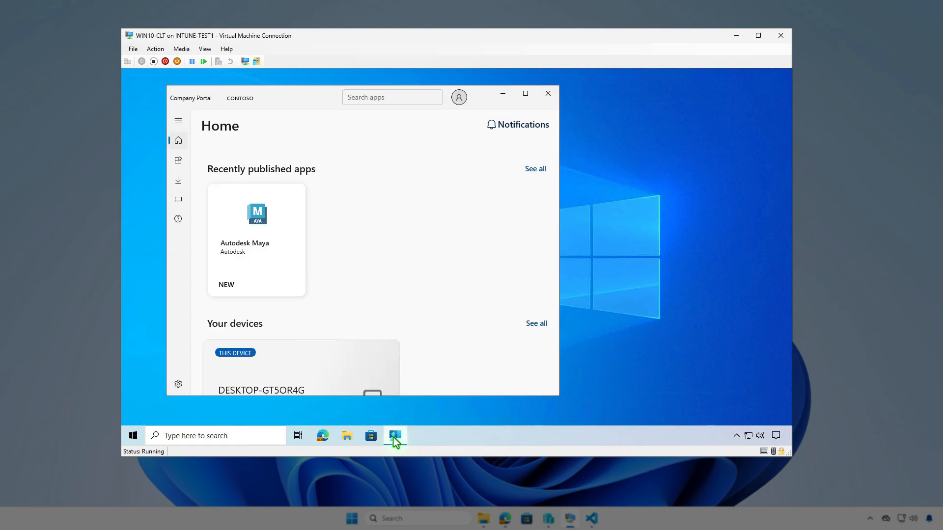
pyautogui.click(180, 164)
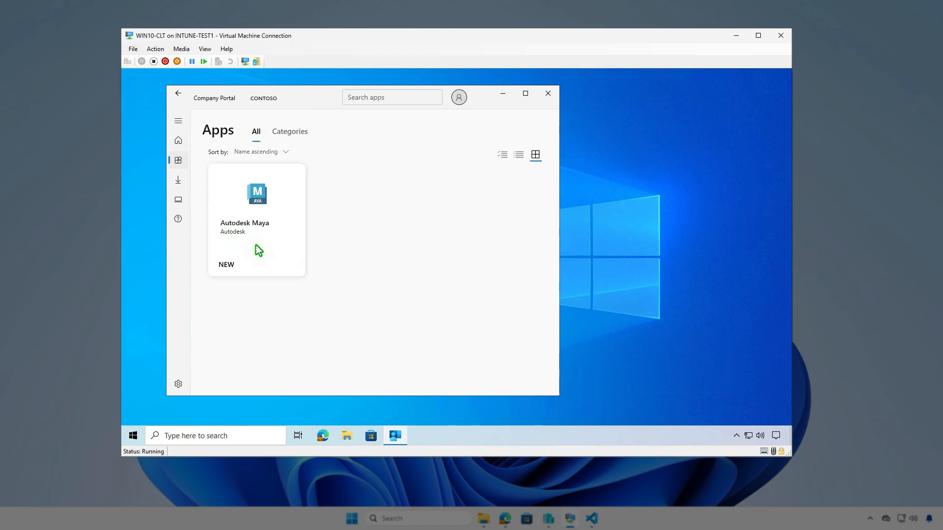
# Step: Install Autodesk Maya from its Company Portal page and check the software distribution notifications
pyautogui.click(256, 245)
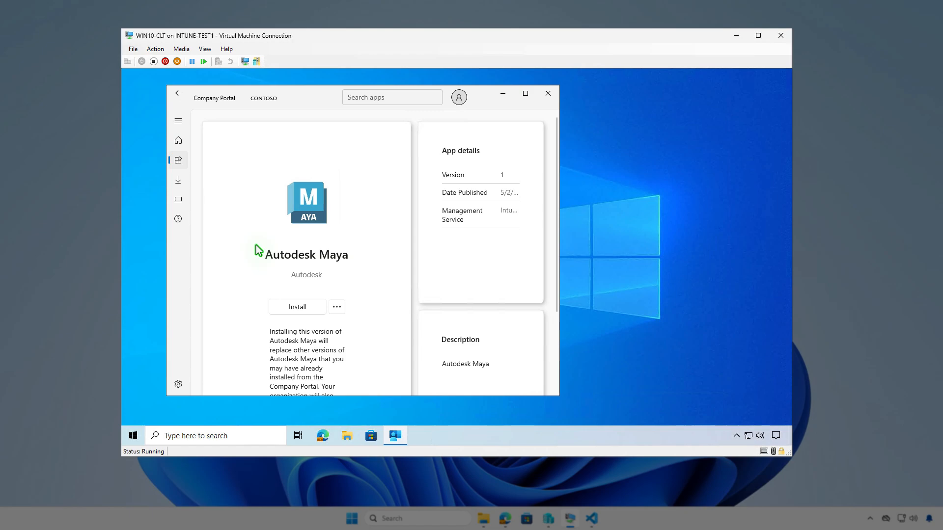
pyautogui.click(300, 310)
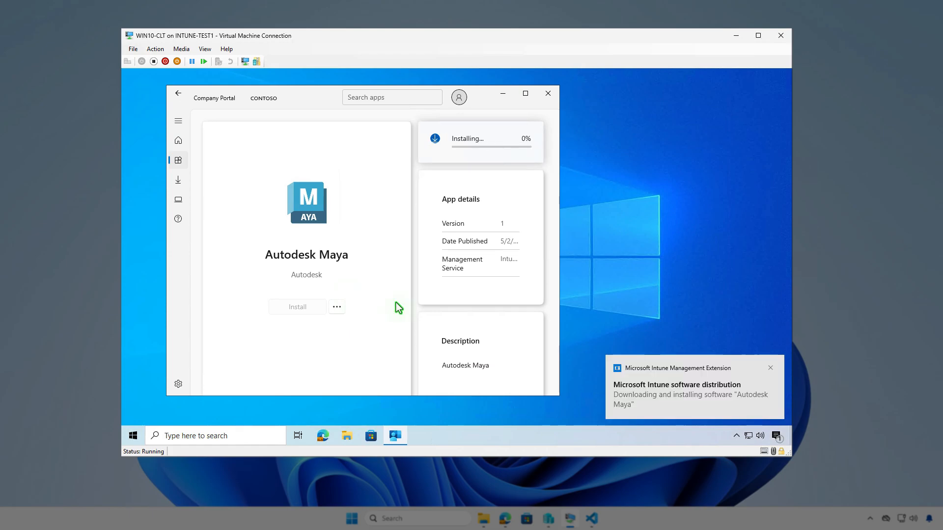
pyautogui.click(772, 434)
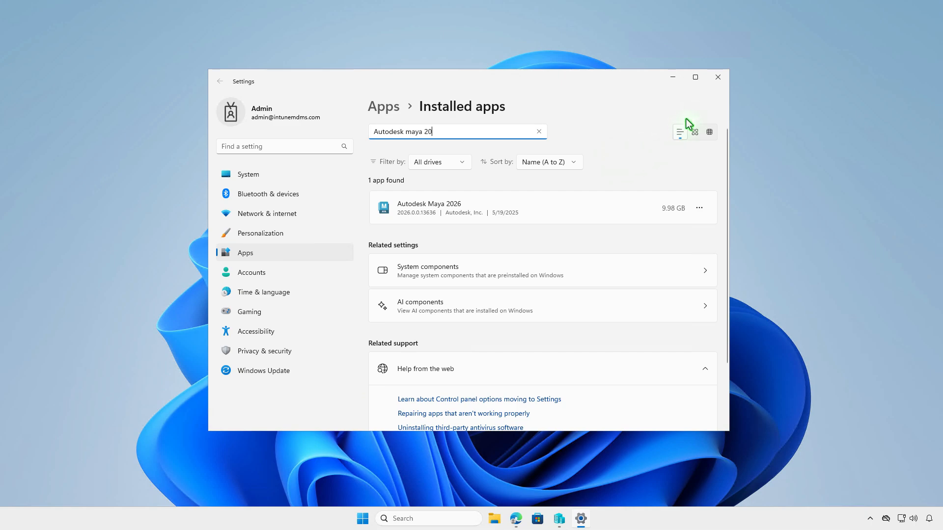
# Step: Close the Settings window and query Autodesk products in an elevated PowerShell using Get-WmiObject -Class Win32_Product | Where { $_.Vendor -like 'Autodesk*'} | FT
pyautogui.click(717, 77)
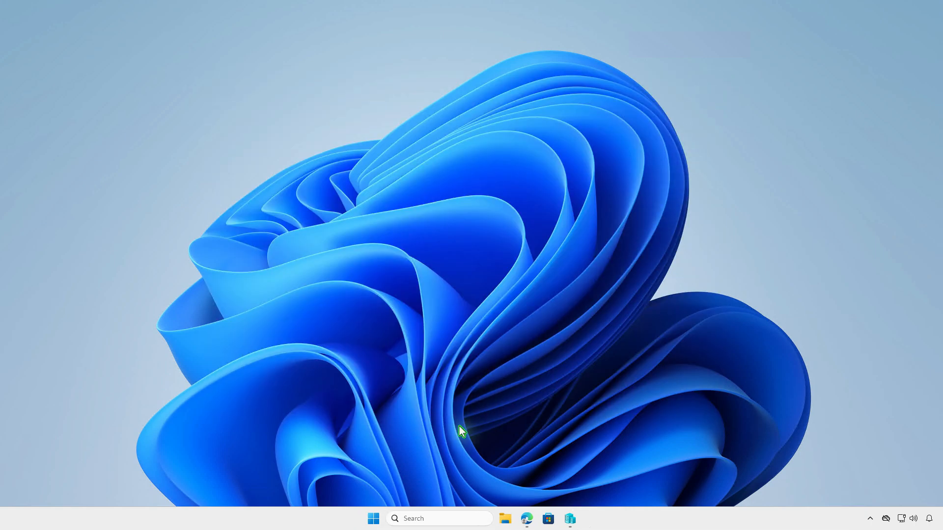
pyautogui.rightClick(373, 518)
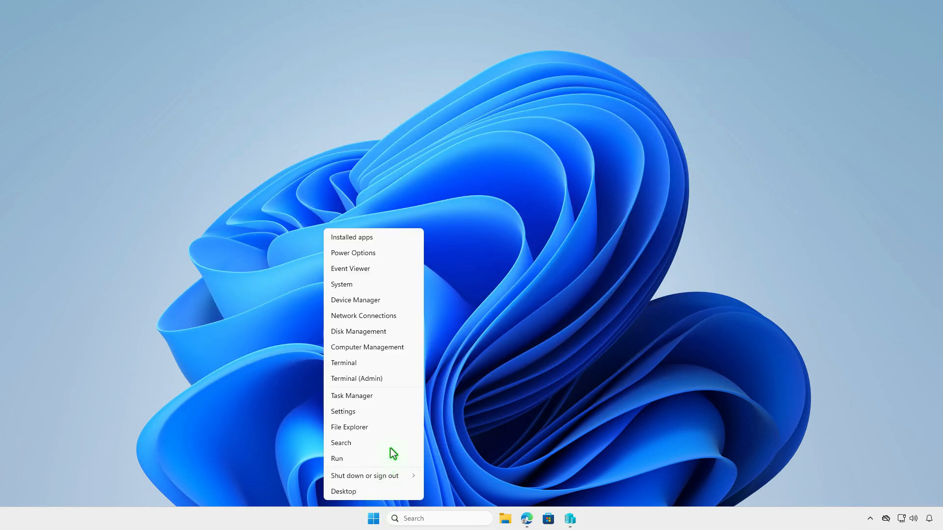
pyautogui.click(391, 379)
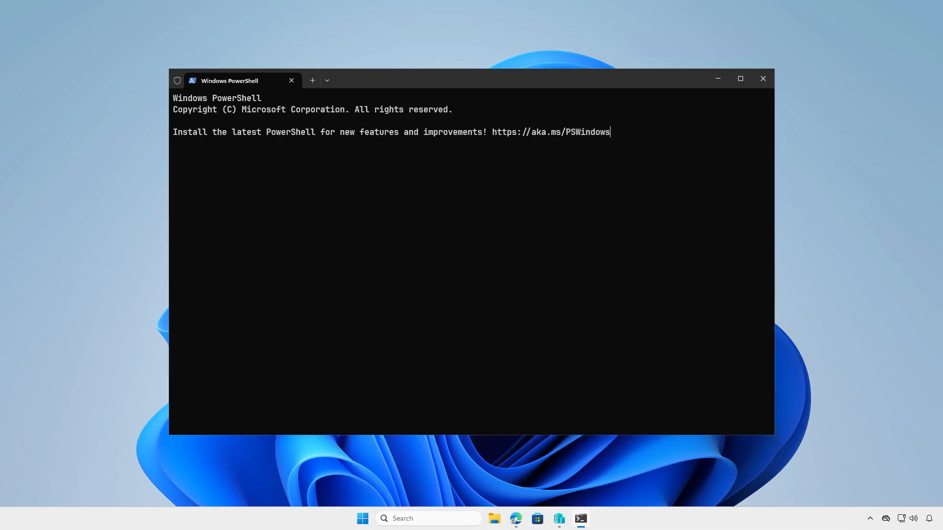
pyautogui.write("Get-WmiObject -Class Win32_Product | Where { $_.Vendor -like 'Autodesk*'} | FT")
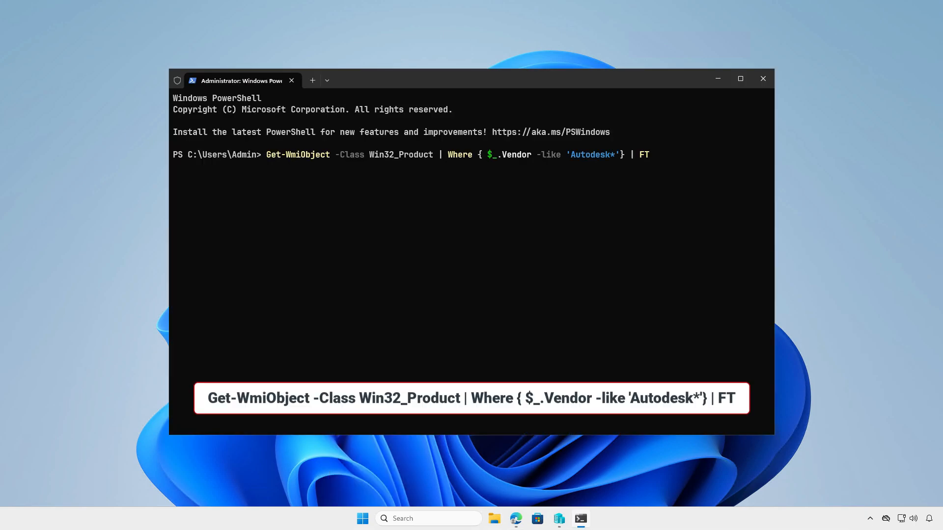